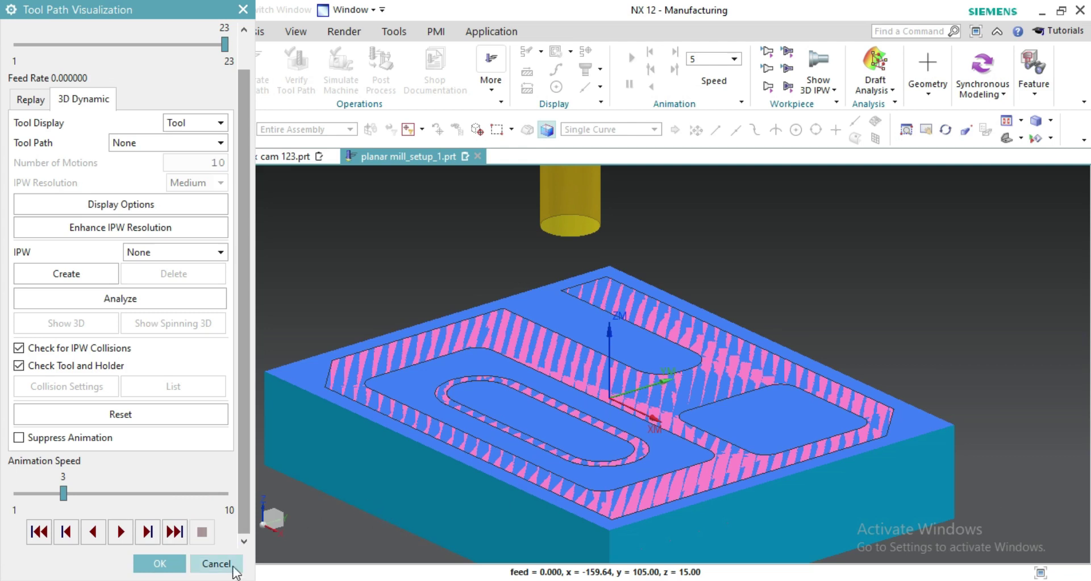
Step: Accept the verified planar milling operation and create another Planar Mill operation using NC_PROGRAM, WORKPIECE geometry and METHOD
click(159, 563)
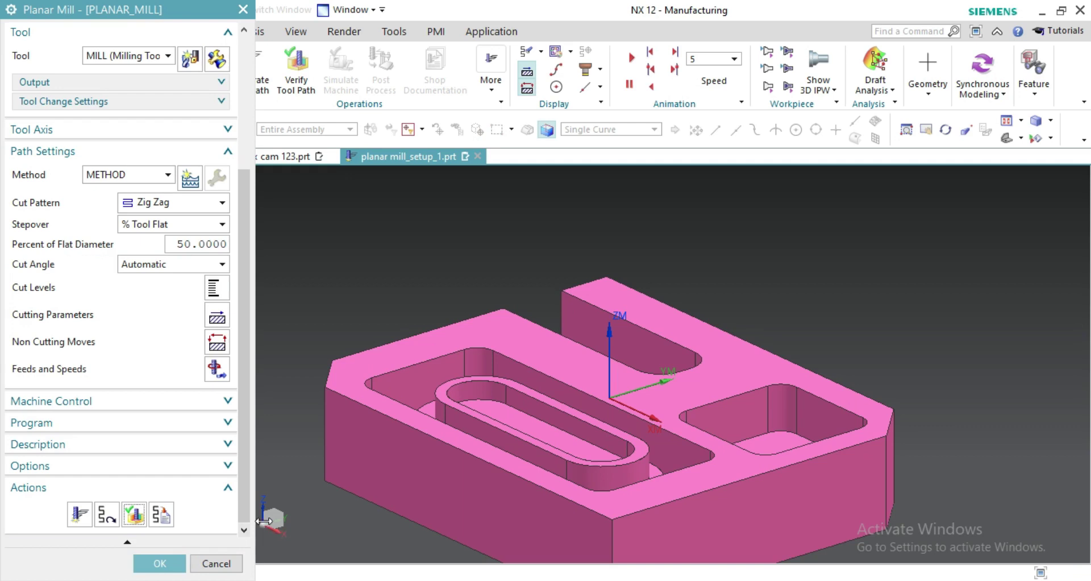
middle_drag(835, 283, 1036, 315)
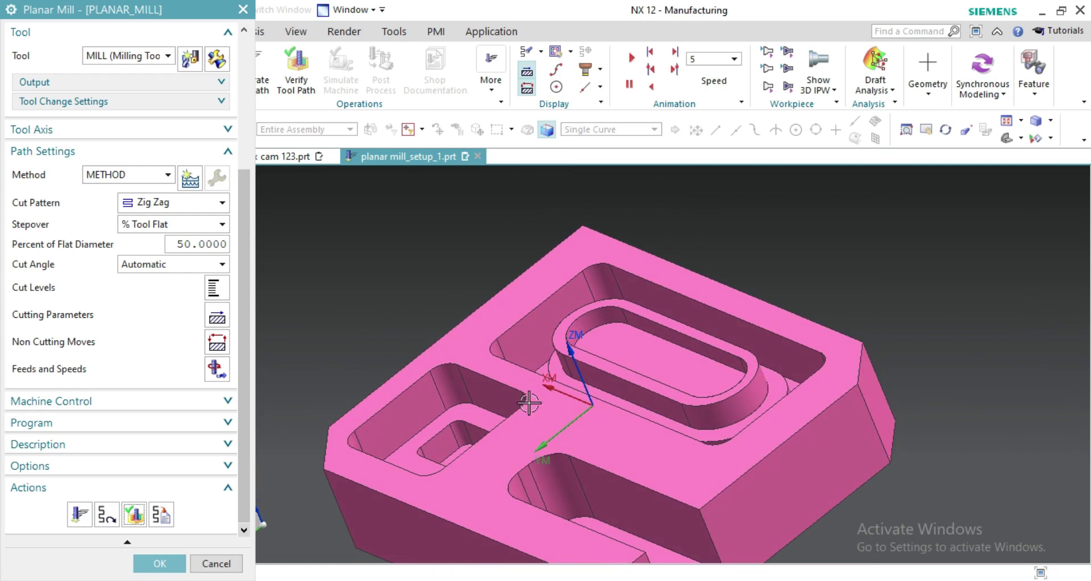
click(163, 564)
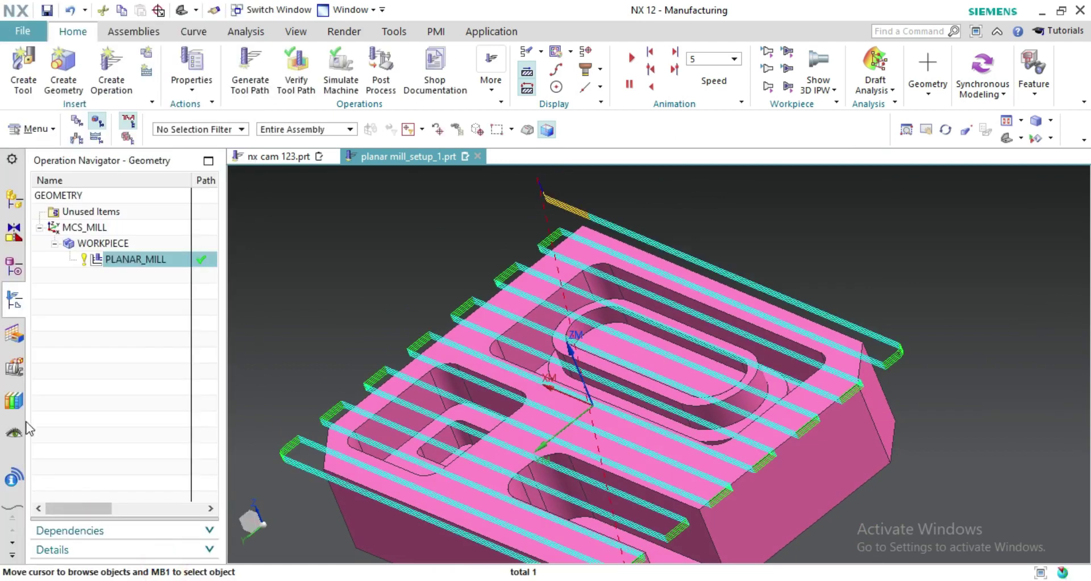
click(105, 79)
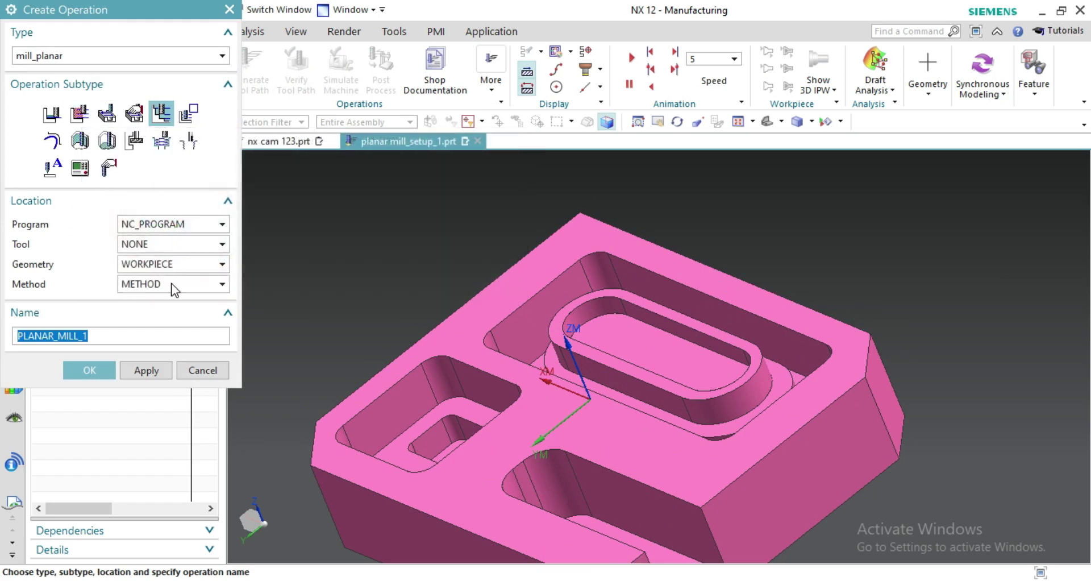
click(89, 370)
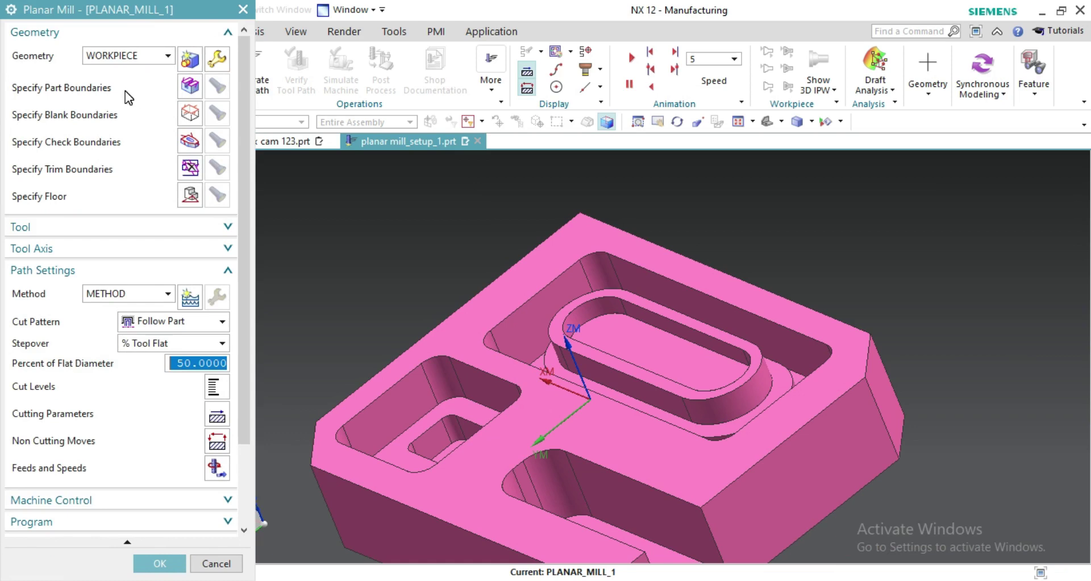
Step: Define a closed part boundary from the tangent curves around the large pocket's upper edge, with the tool side Inside
click(190, 87)
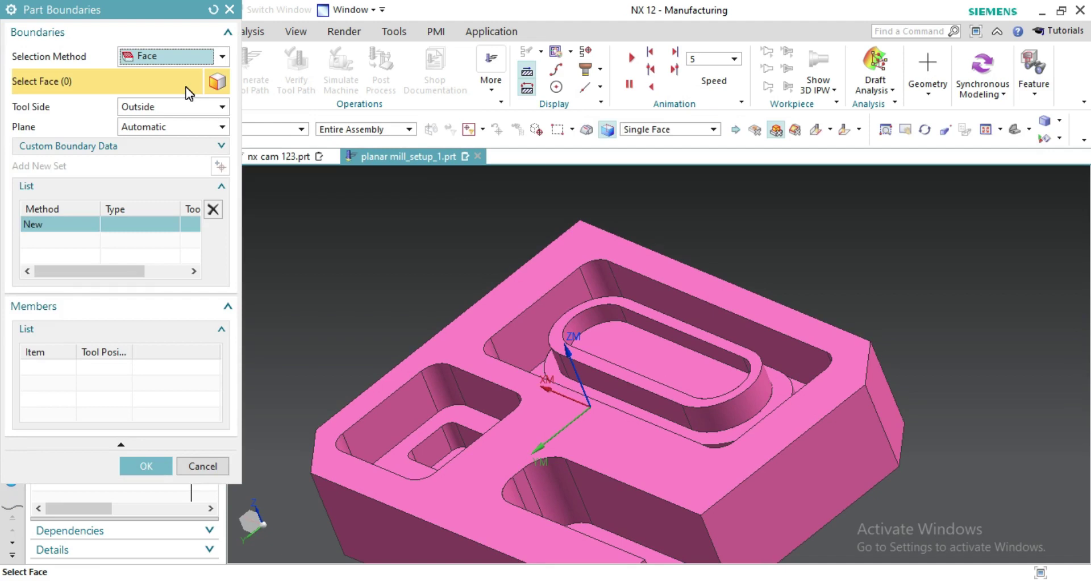
click(154, 57)
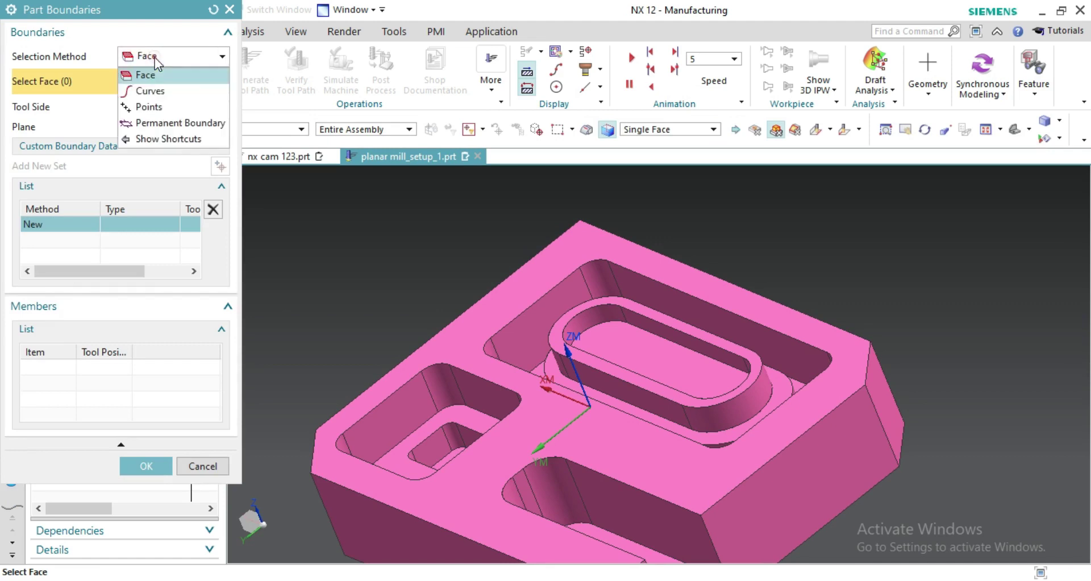
click(161, 92)
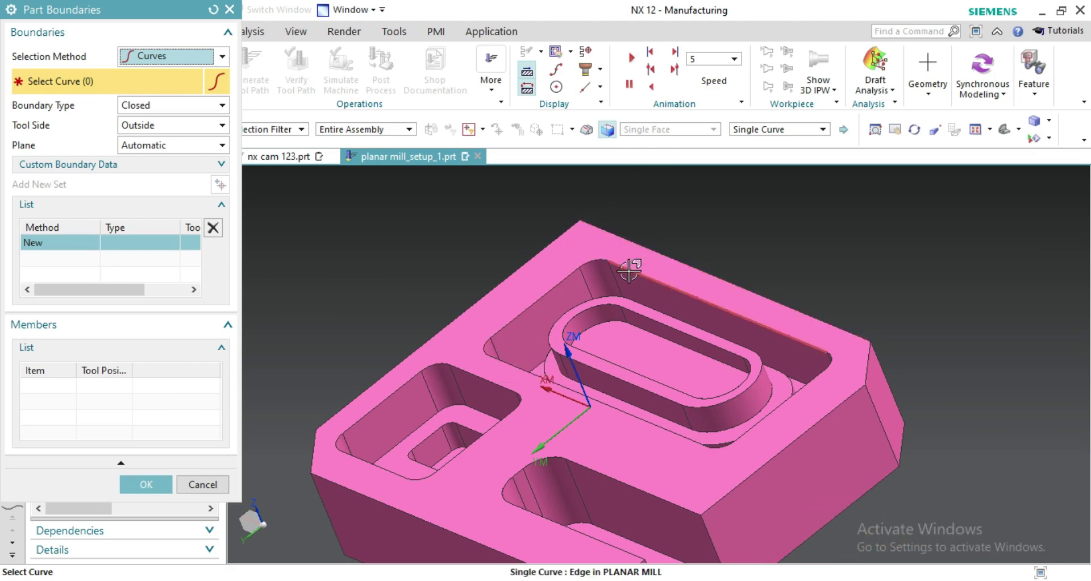
click(752, 137)
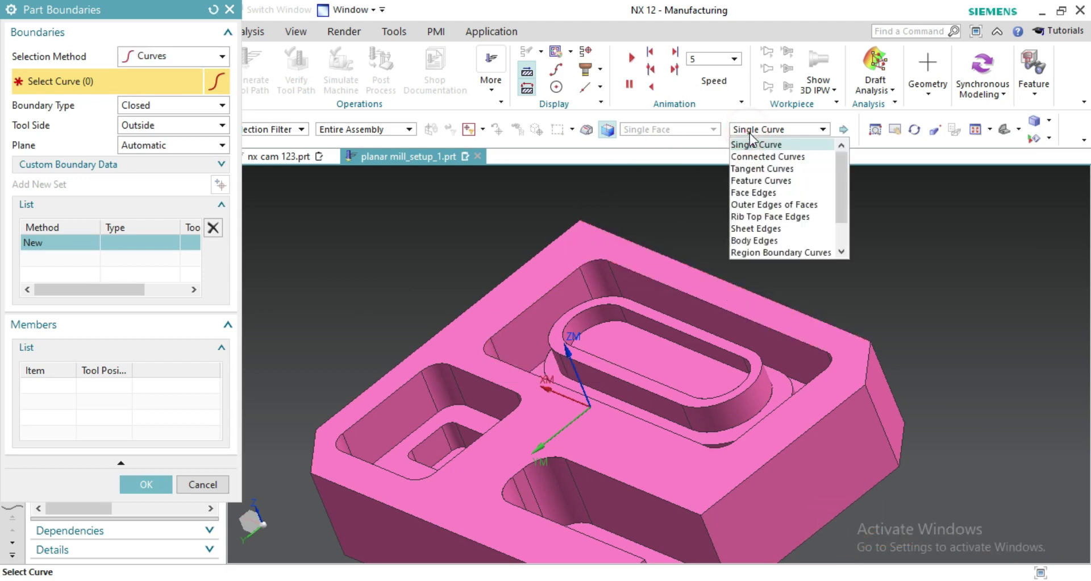
click(755, 168)
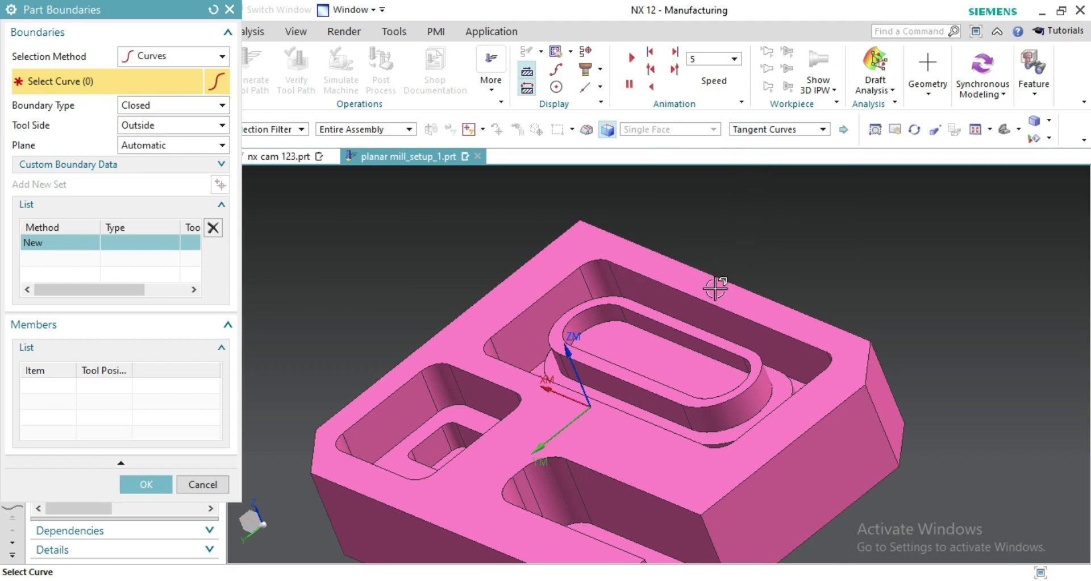
click(597, 258)
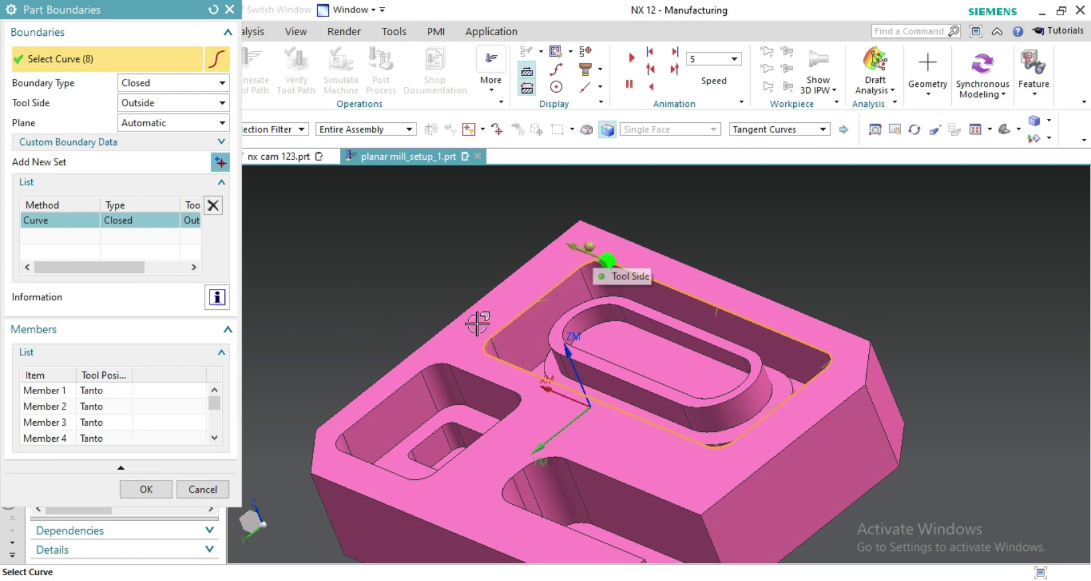
click(160, 103)
click(158, 116)
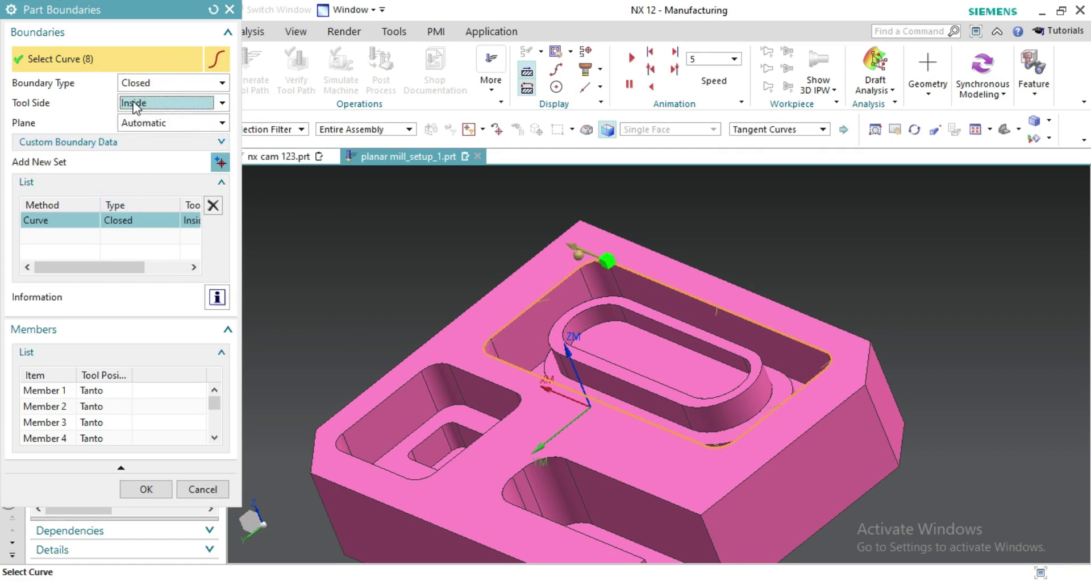
Step: Add a second closed part boundary from the outer top edge of the oblong island, with the tool side Outside
click(218, 164)
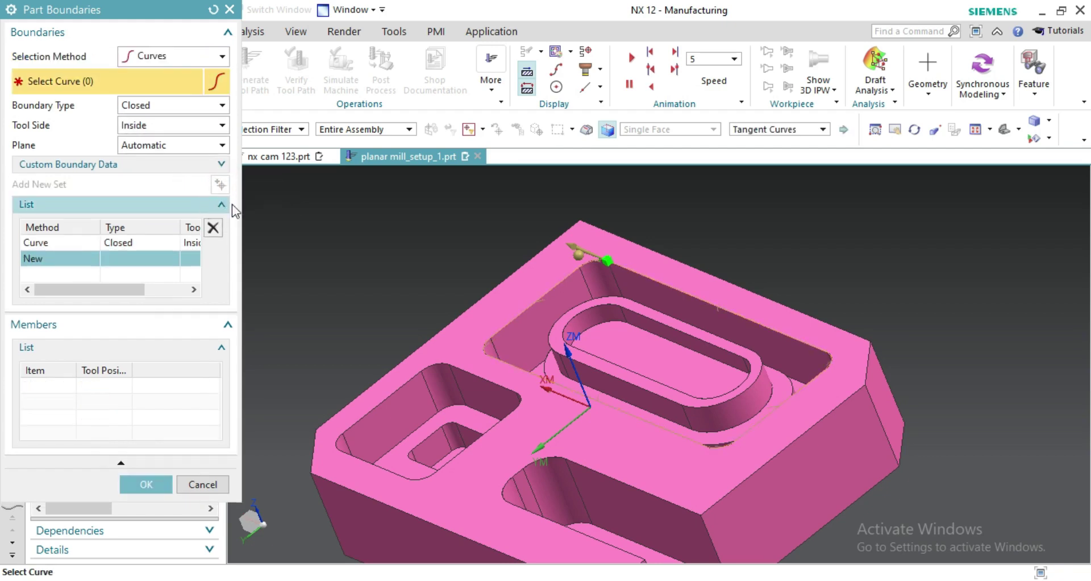
click(151, 127)
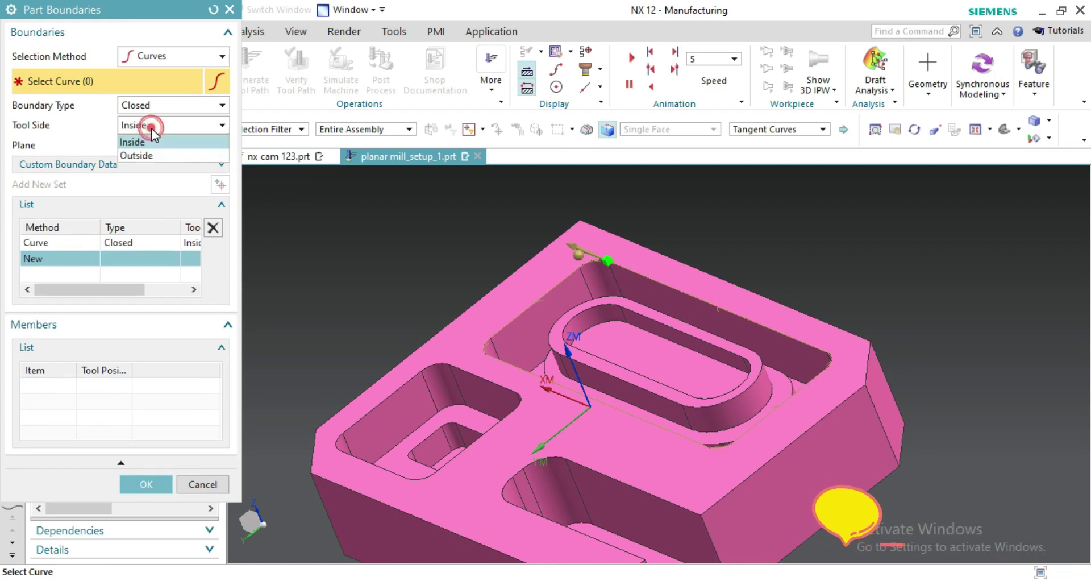
click(146, 155)
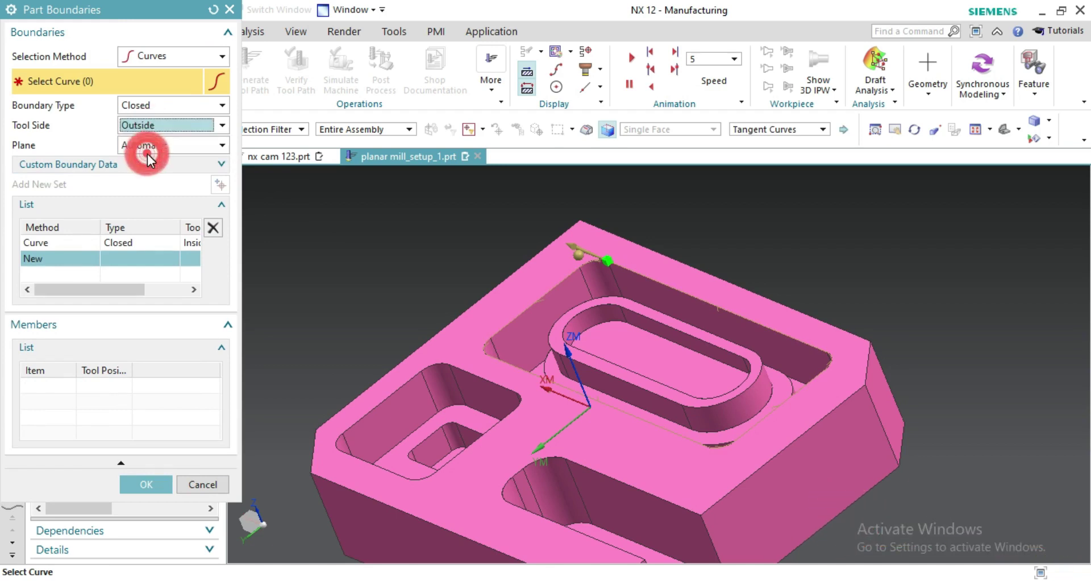
click(544, 342)
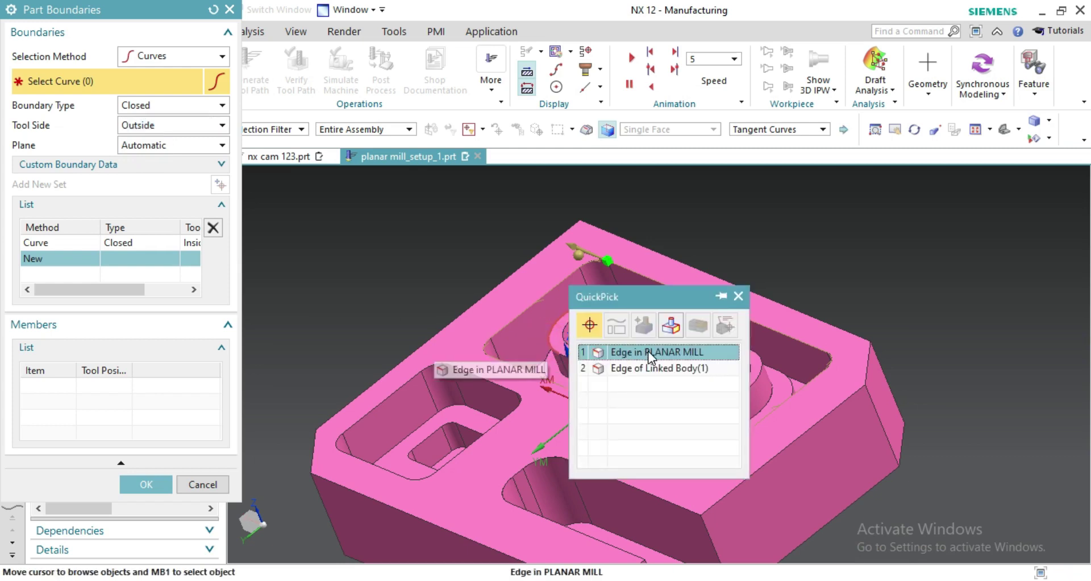
click(649, 366)
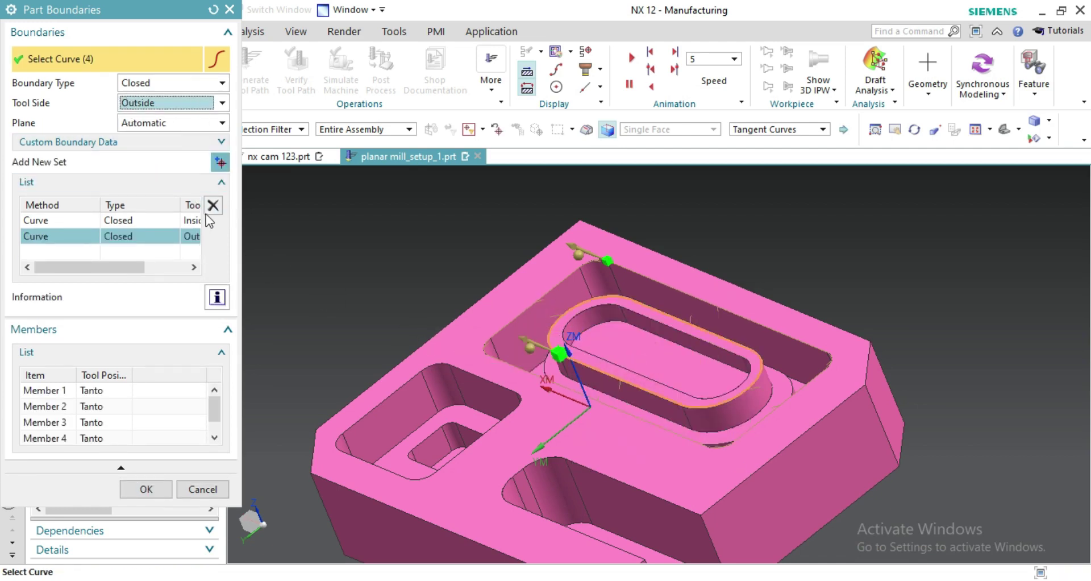
Step: Specify the part's top face as the plane of the island boundary and accept the part boundaries
click(186, 127)
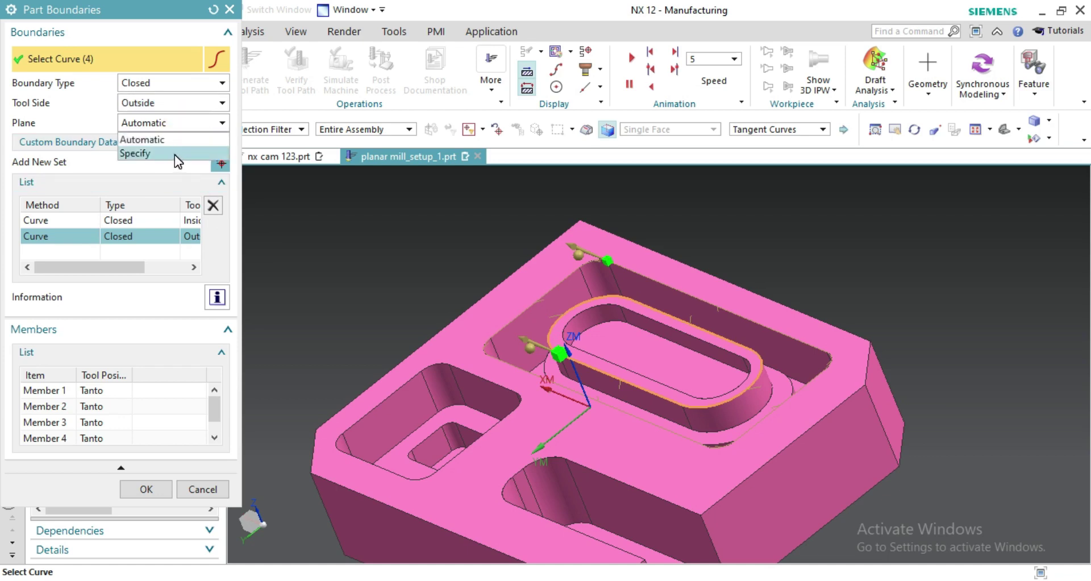
click(174, 154)
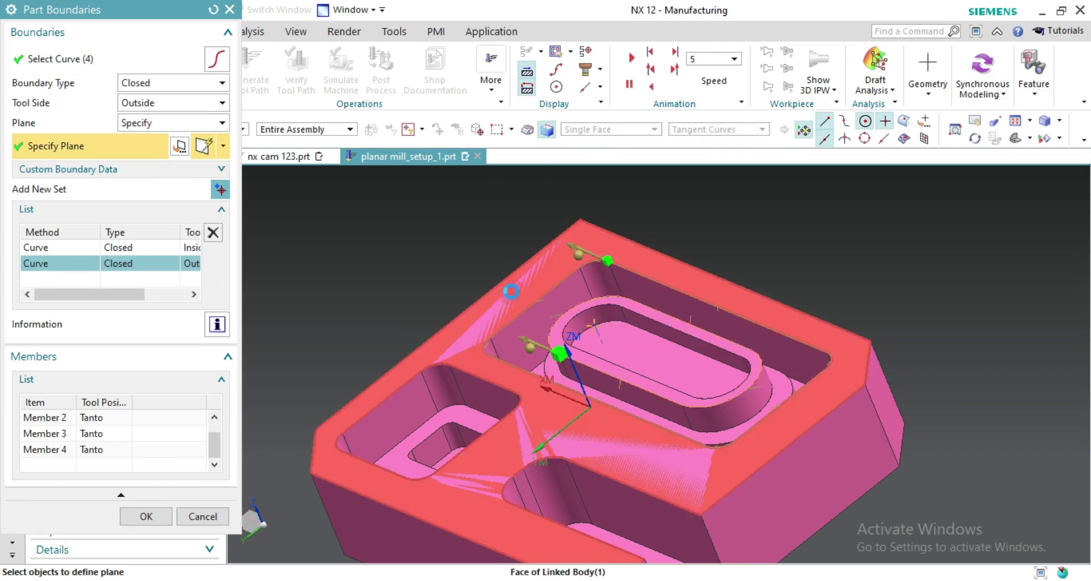
click(511, 289)
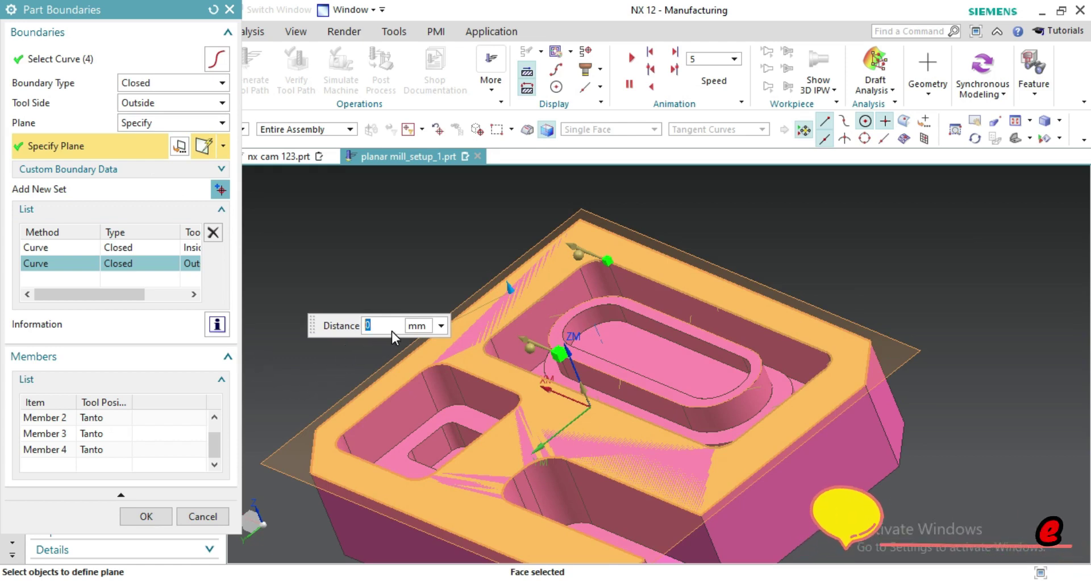
click(146, 516)
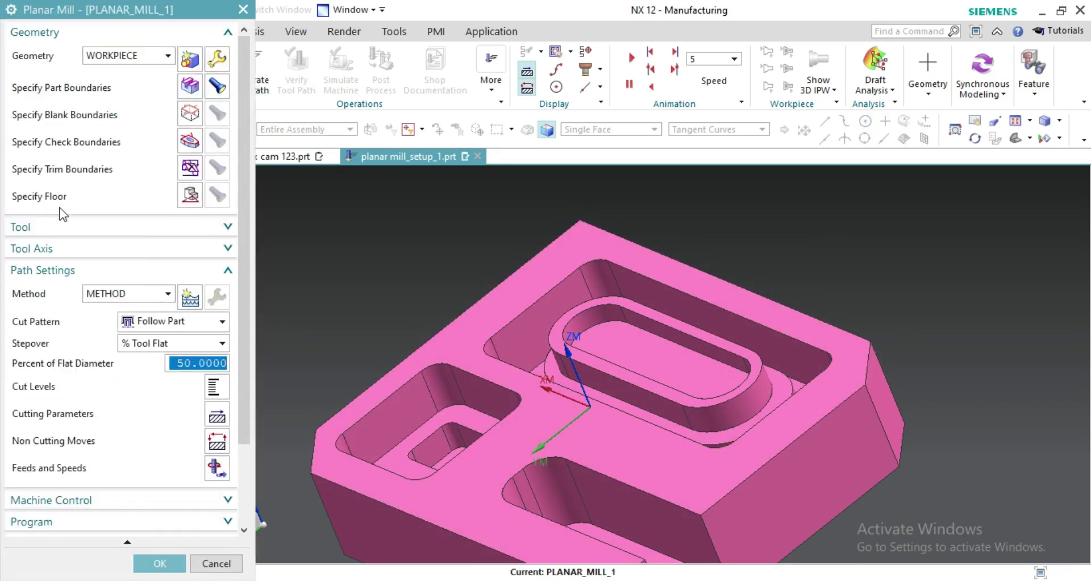
Step: Set the milling floor to the face surrounding the oblong island at the bottom of the large pocket
click(190, 195)
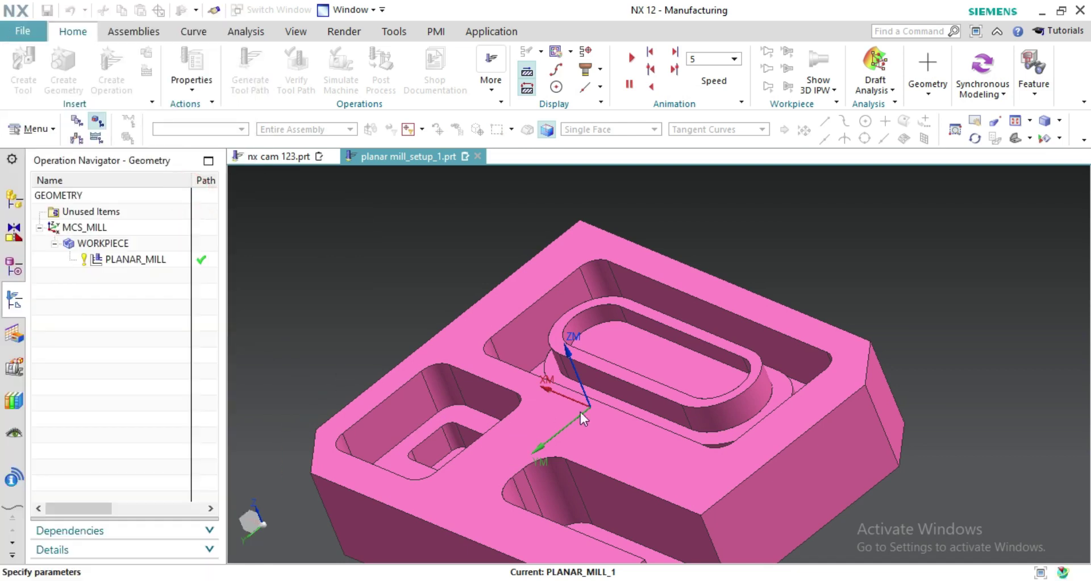
click(720, 439)
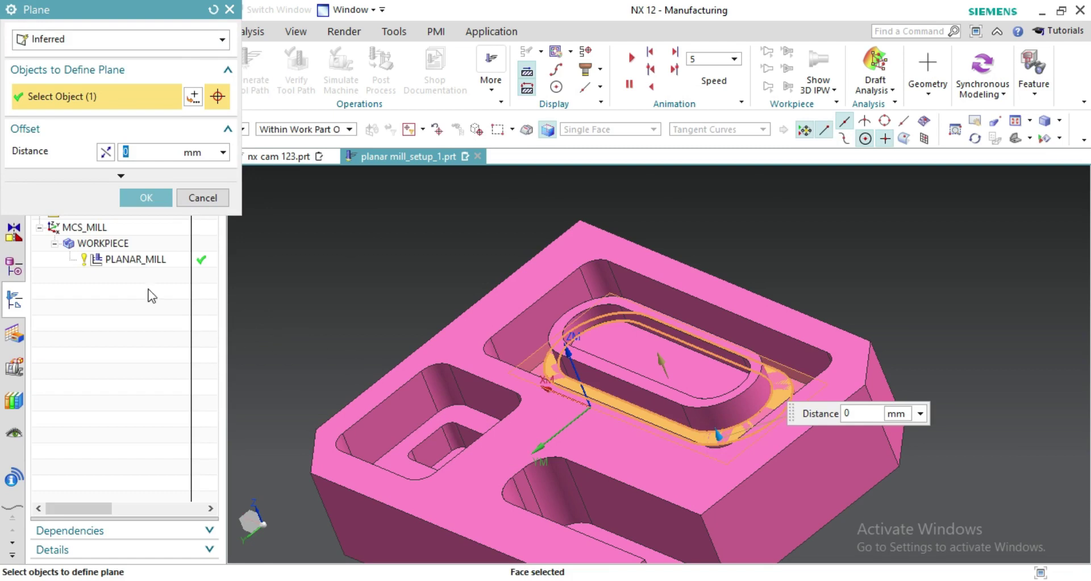
click(136, 202)
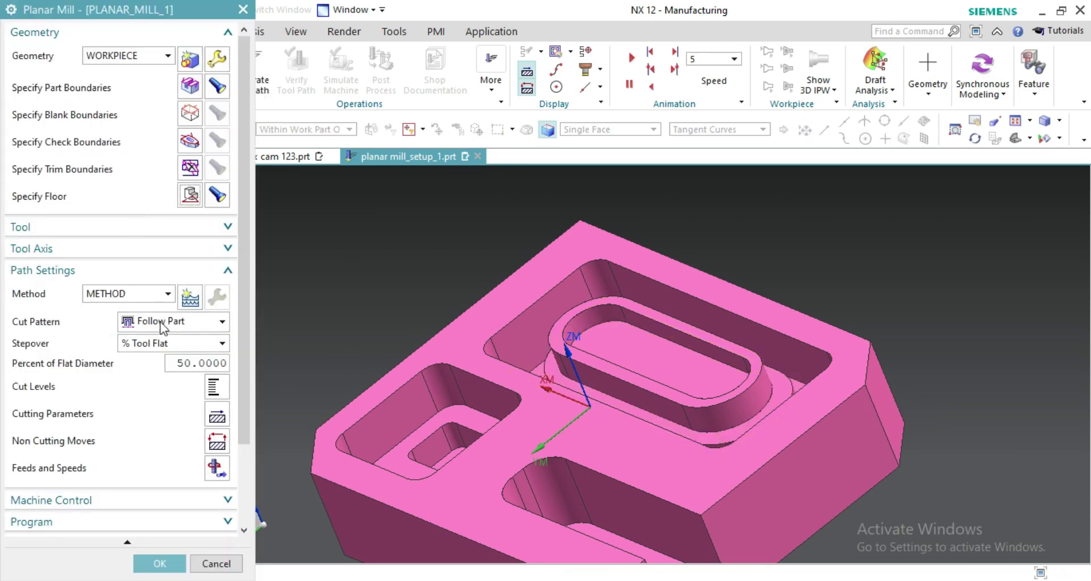
Step: Create a new milling tool for the operation with a diameter of 20 mm
click(122, 227)
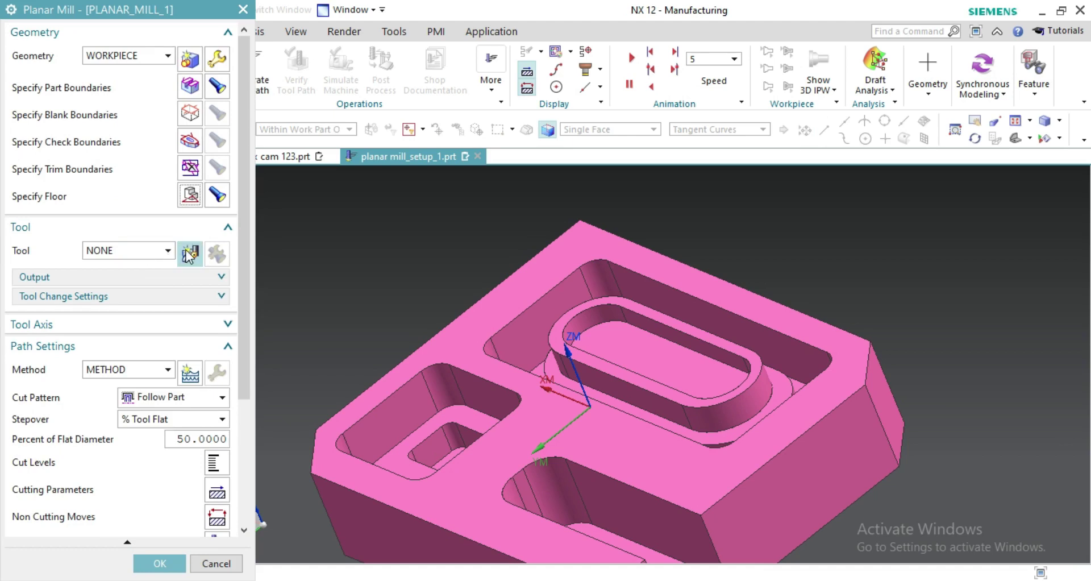
click(189, 254)
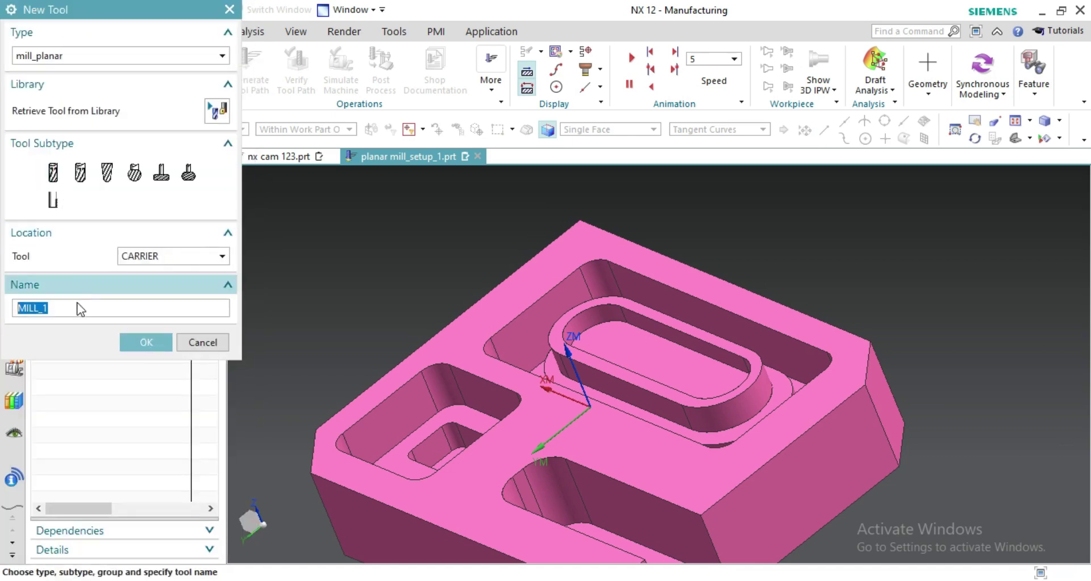
click(146, 343)
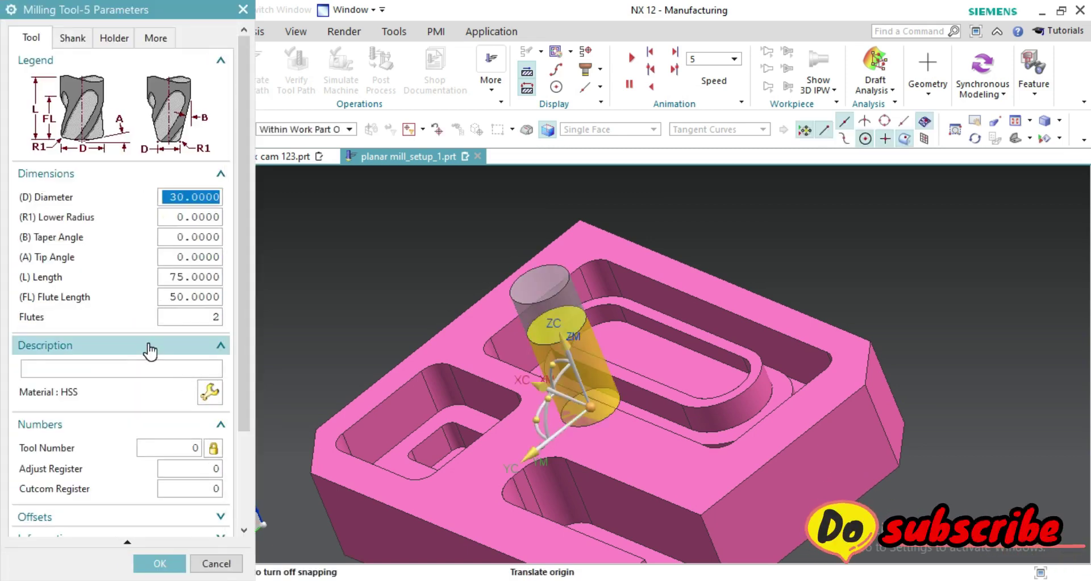
drag(187, 196, 163, 197)
text(2)
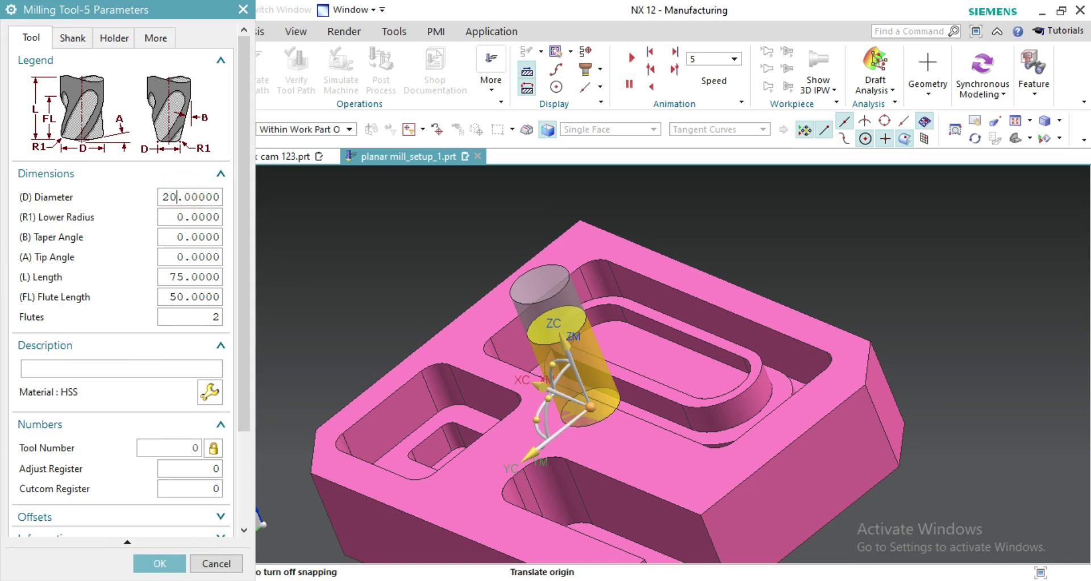
click(156, 201)
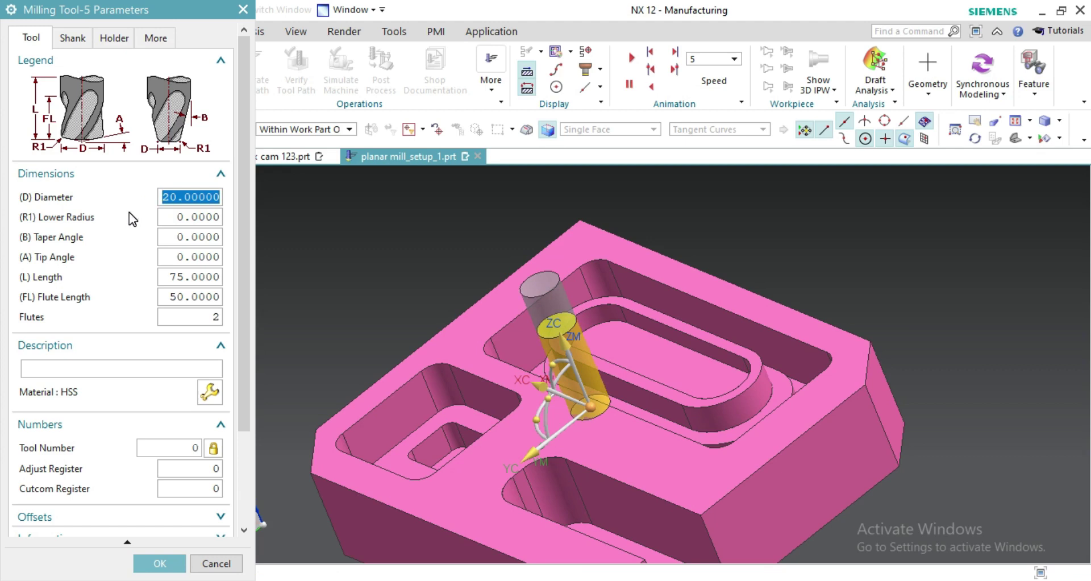
double_click(171, 196)
drag(238, 425, 235, 524)
click(160, 564)
click(160, 564)
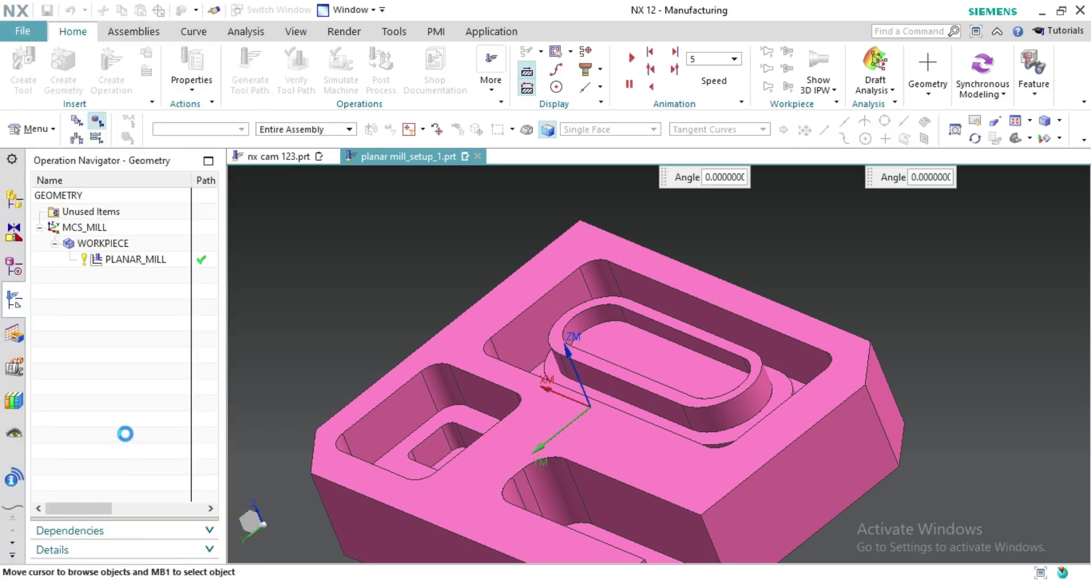
Step: Generate the pocket tool path and inspect its passes around the island
scroll(121, 454, down, 5)
click(79, 515)
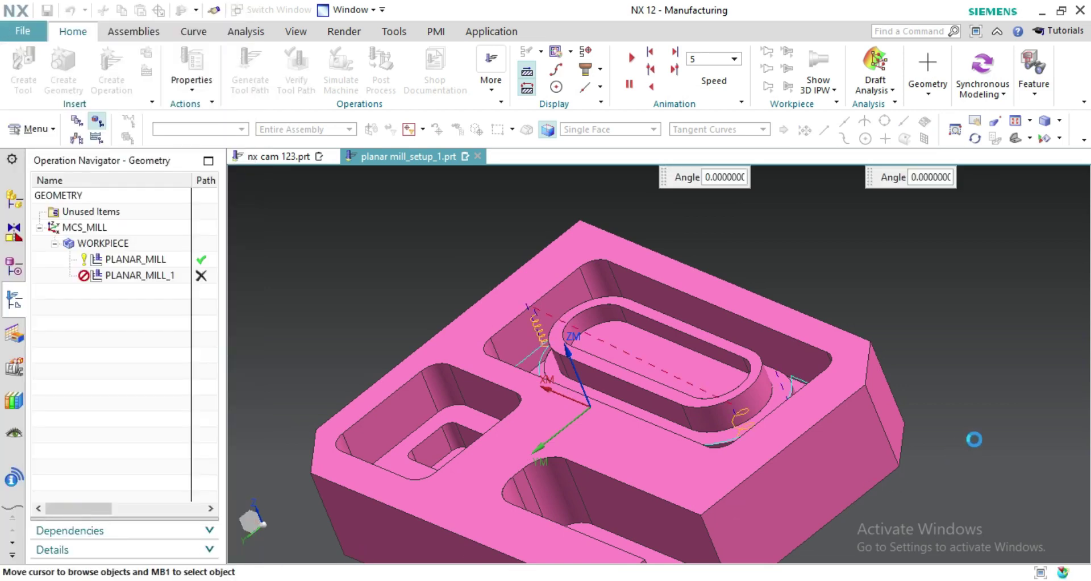
middle_drag(1009, 426, 1022, 450)
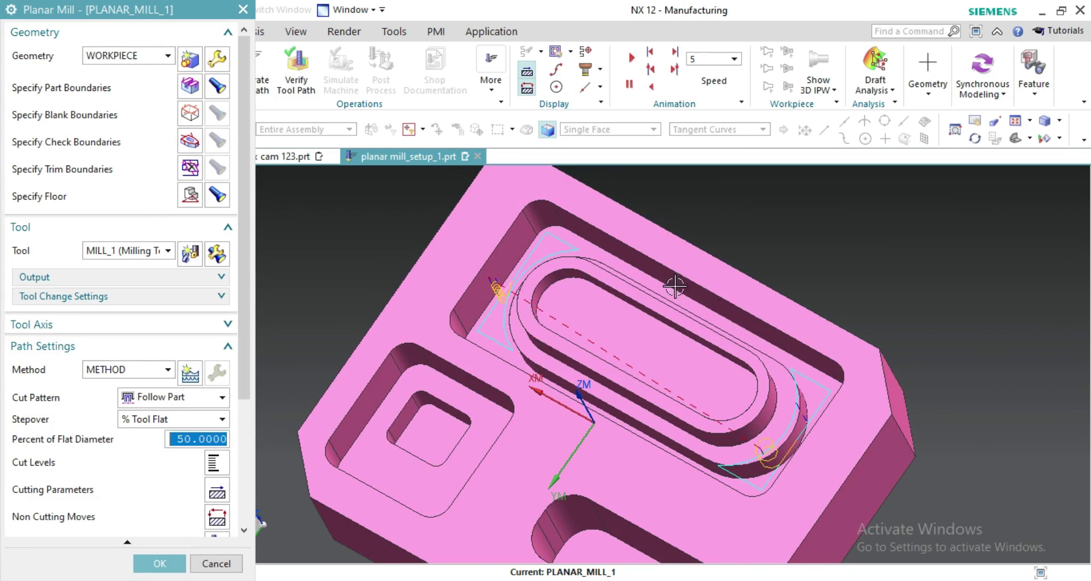
middle_drag(988, 359, 964, 348)
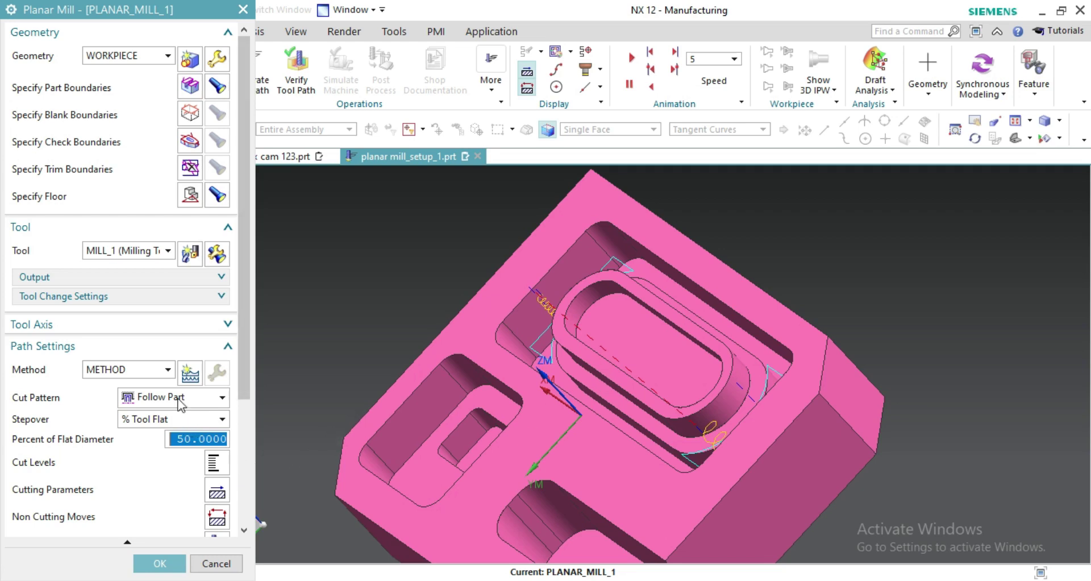
Step: Create a new milling tool named MILL_2 for the operation with a diameter of 10 mm
click(189, 253)
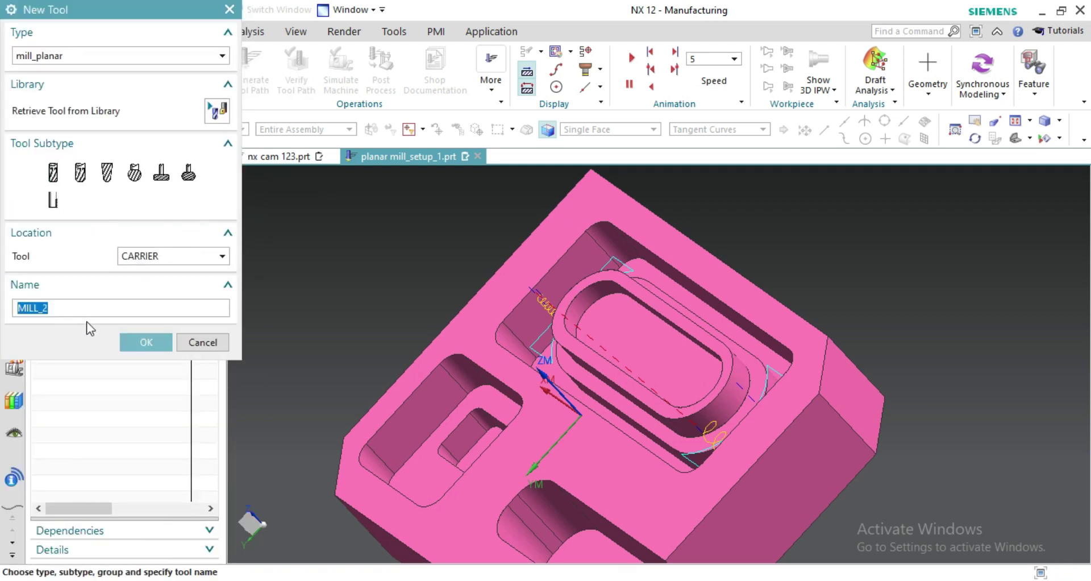
click(146, 342)
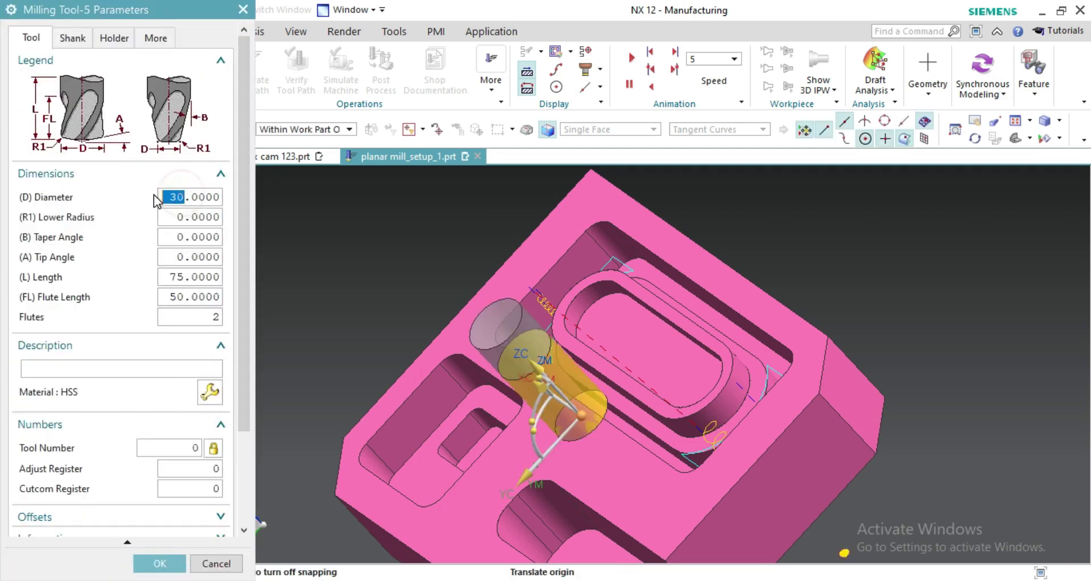
text(10)
key(Return)
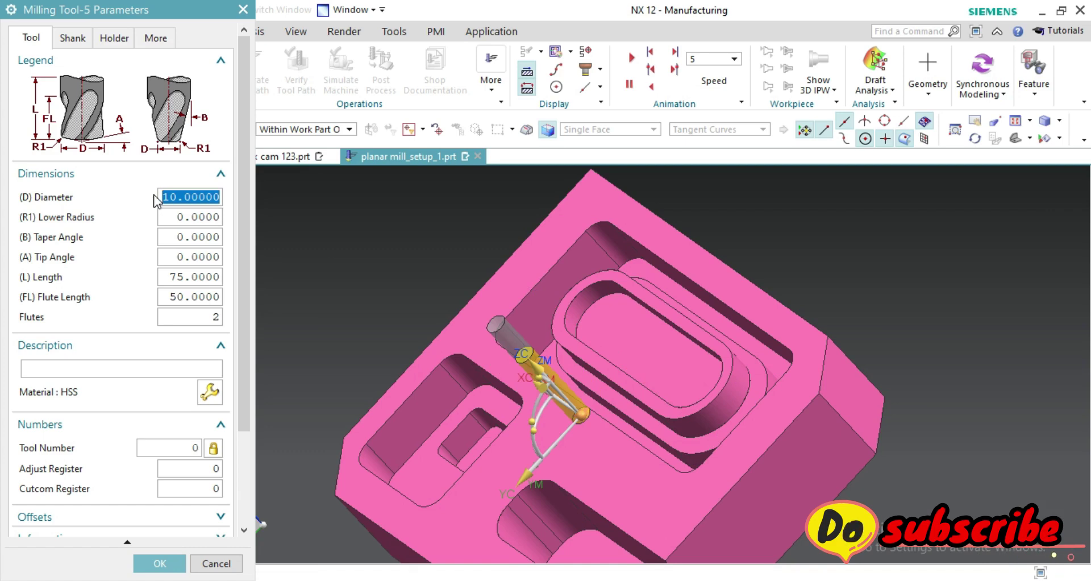
click(160, 563)
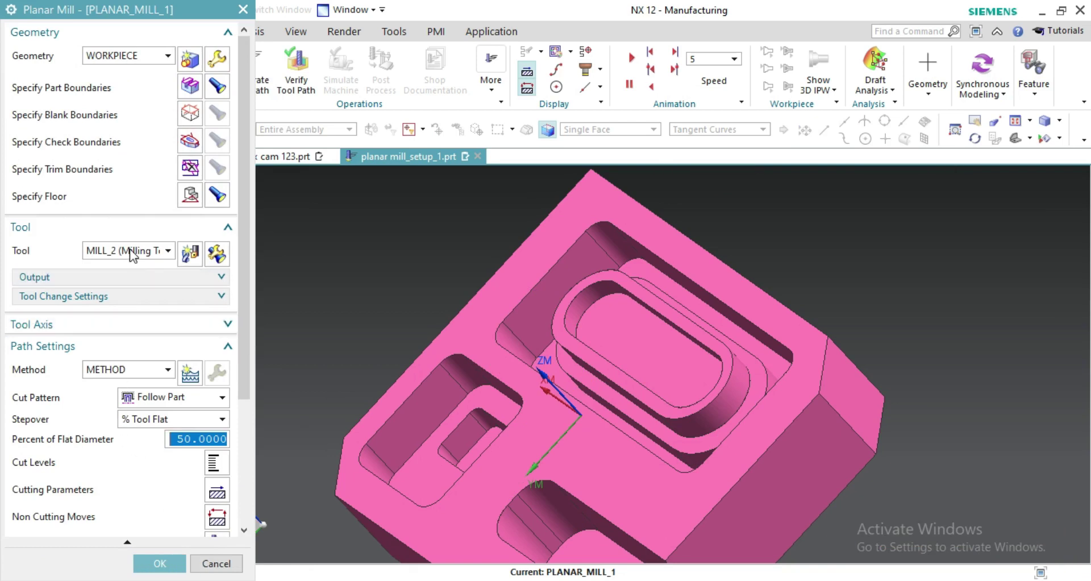
Step: Select MILL_2 as the operation's tool and regenerate the pocket tool path with it
click(130, 250)
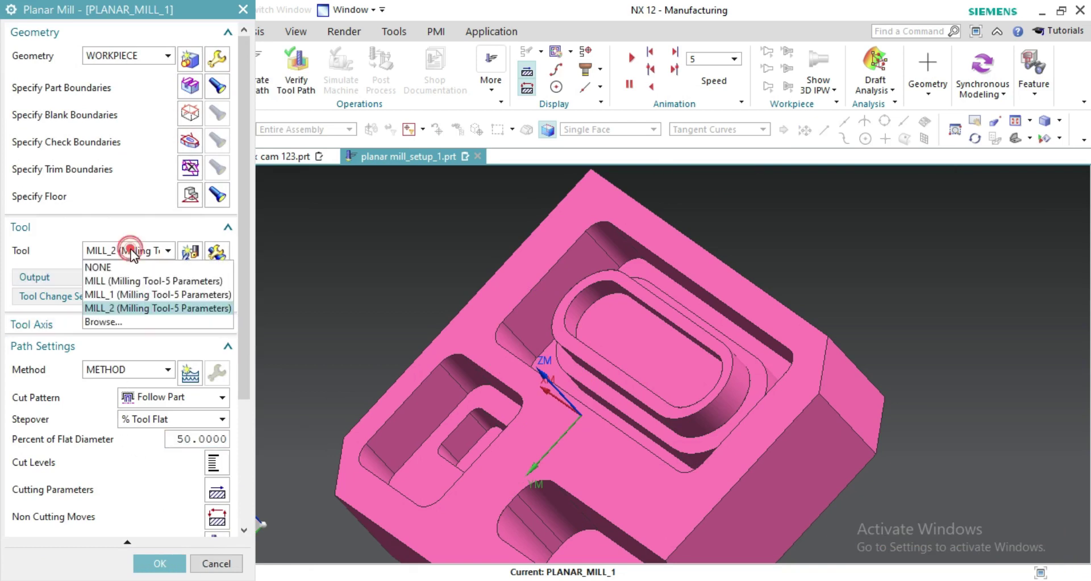
click(134, 308)
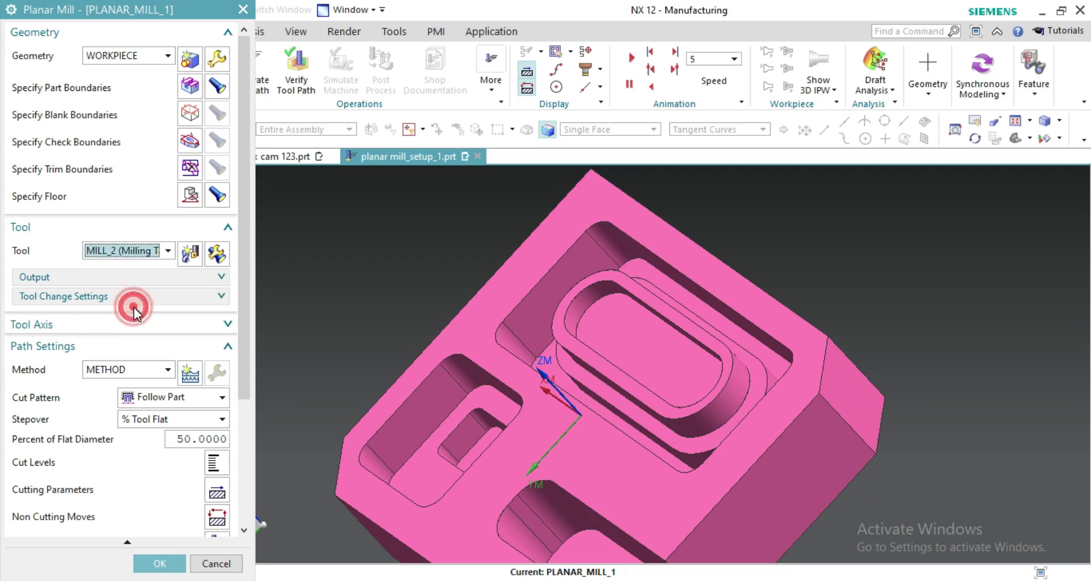
click(148, 322)
scroll(151, 450, down, 5)
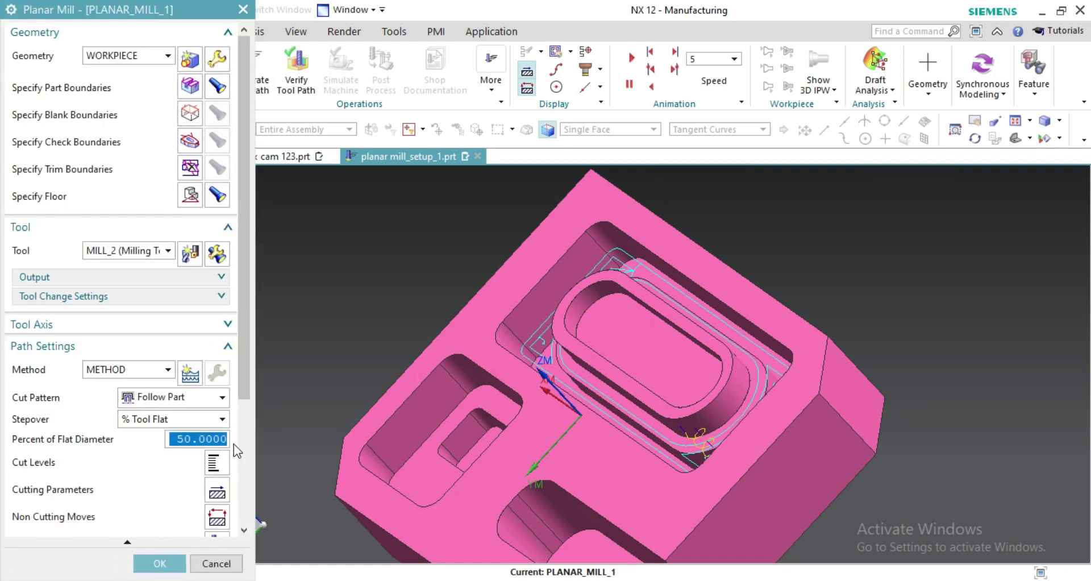
Step: Change the cut pattern to Follow Periphery and regenerate the tool path
click(186, 399)
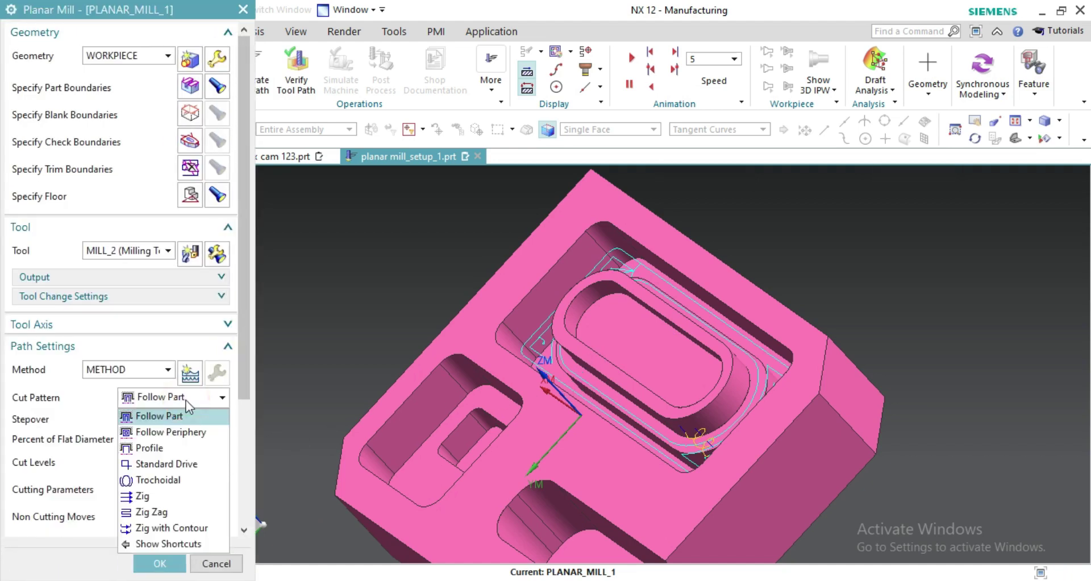
click(182, 436)
scroll(149, 496, down, 4)
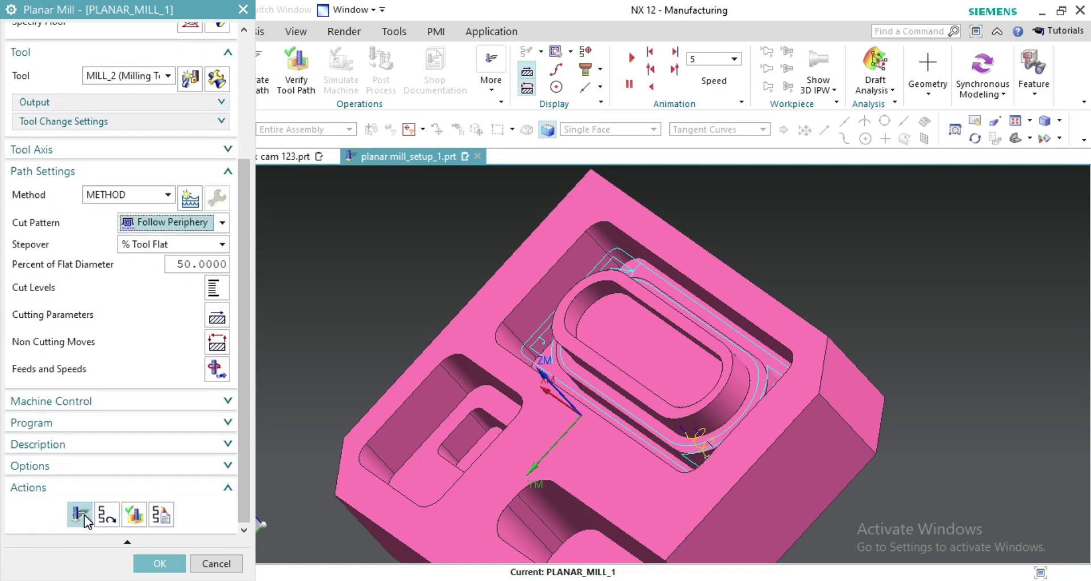
click(84, 518)
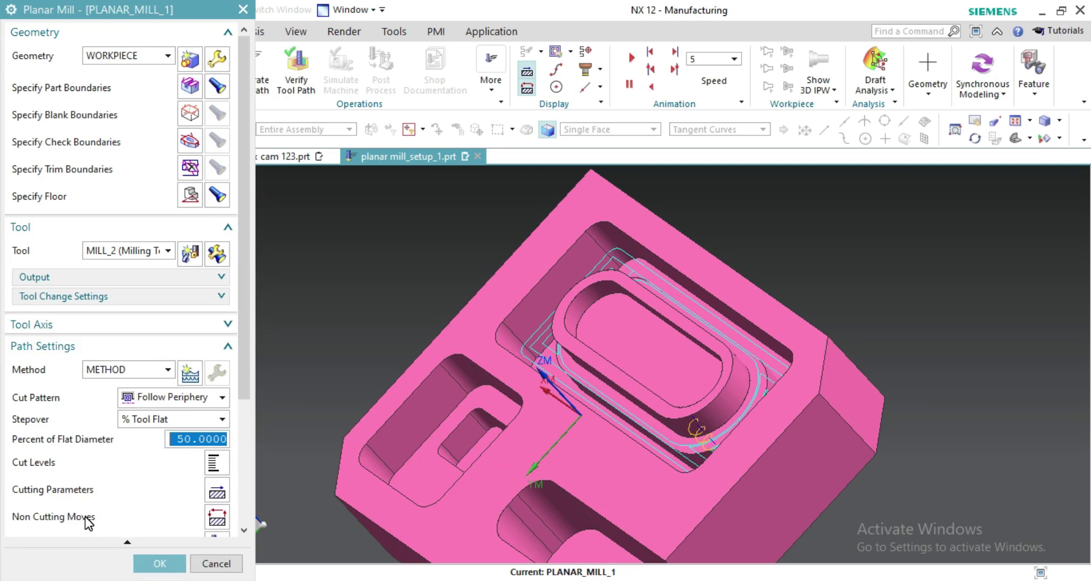
Step: Switch the cut pattern back to Follow Part, regenerate the tool path and inspect it around the island
click(170, 397)
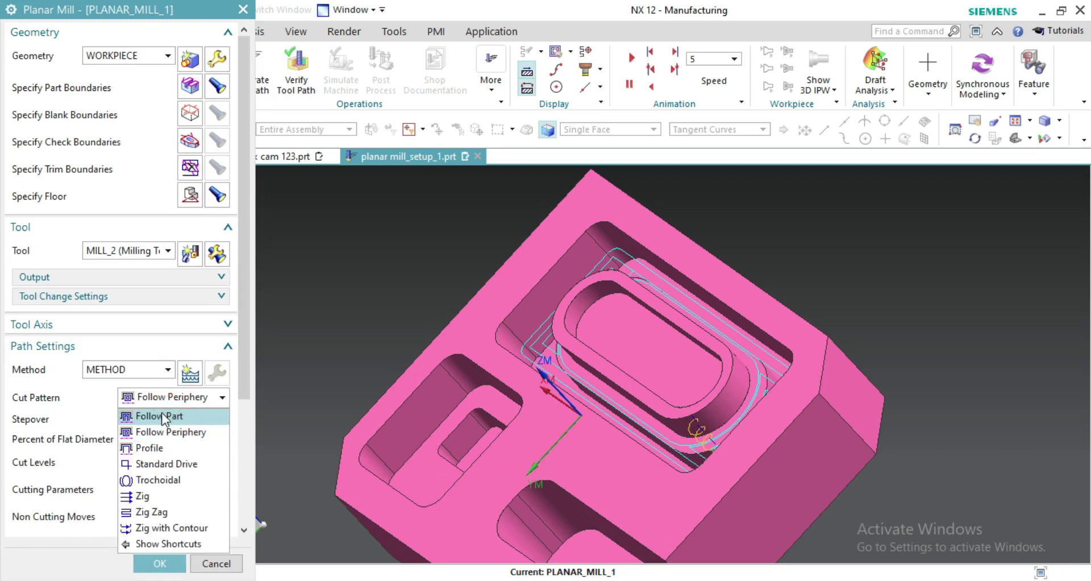
click(162, 416)
scroll(112, 506, down, 5)
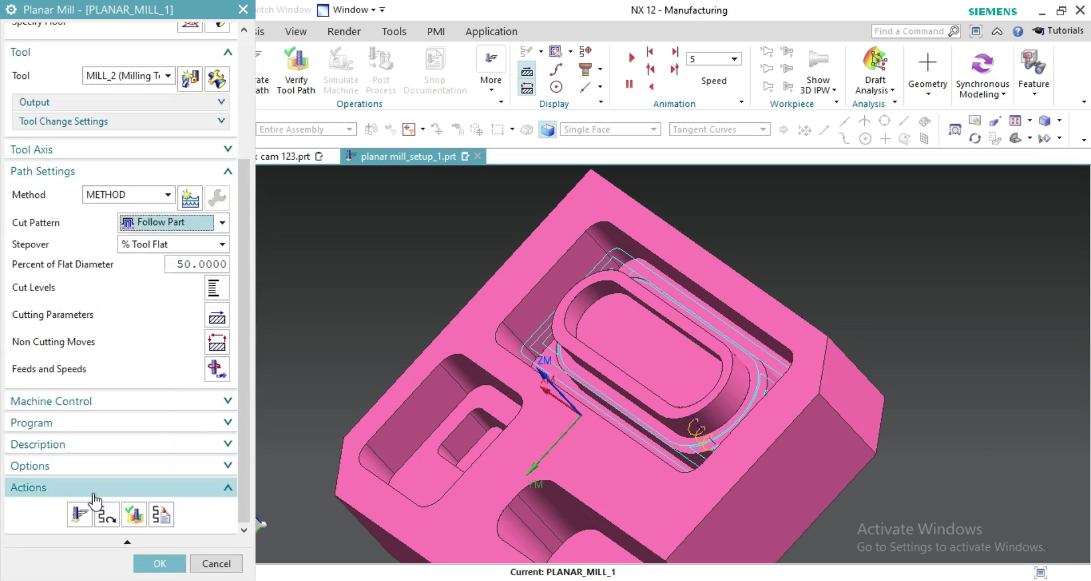
click(79, 514)
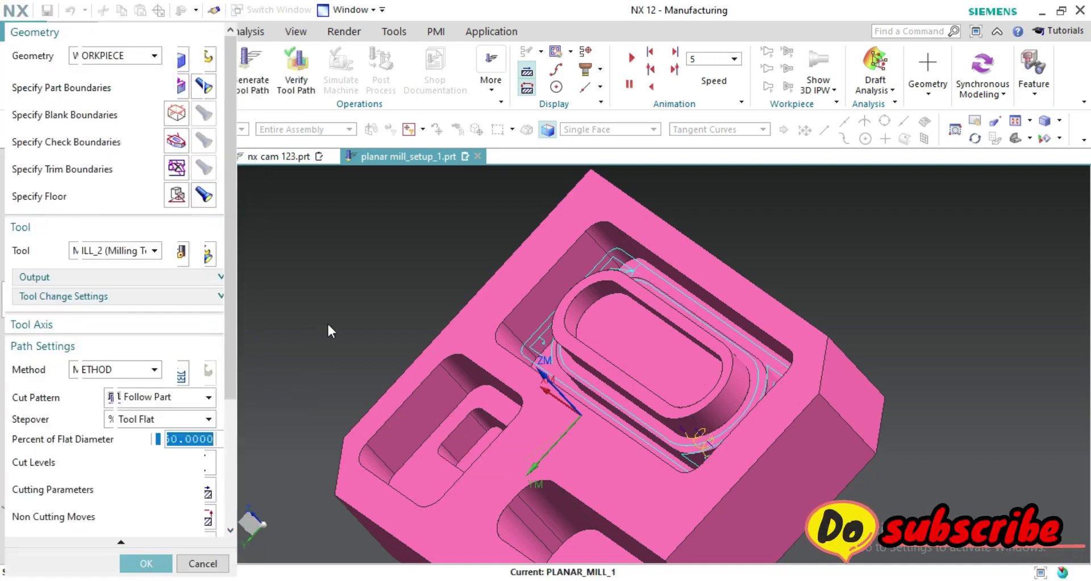
middle_drag(325, 330, 355, 326)
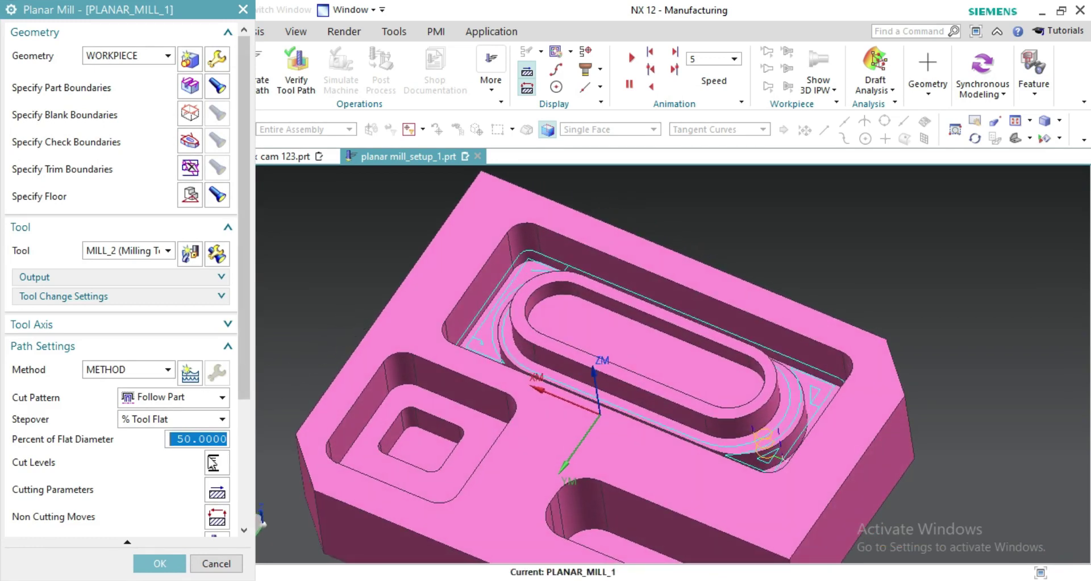
Step: Verify the single-level Follow Part tool path by playing its 3D Dynamic material-removal simulation
scroll(191, 488, down, 6)
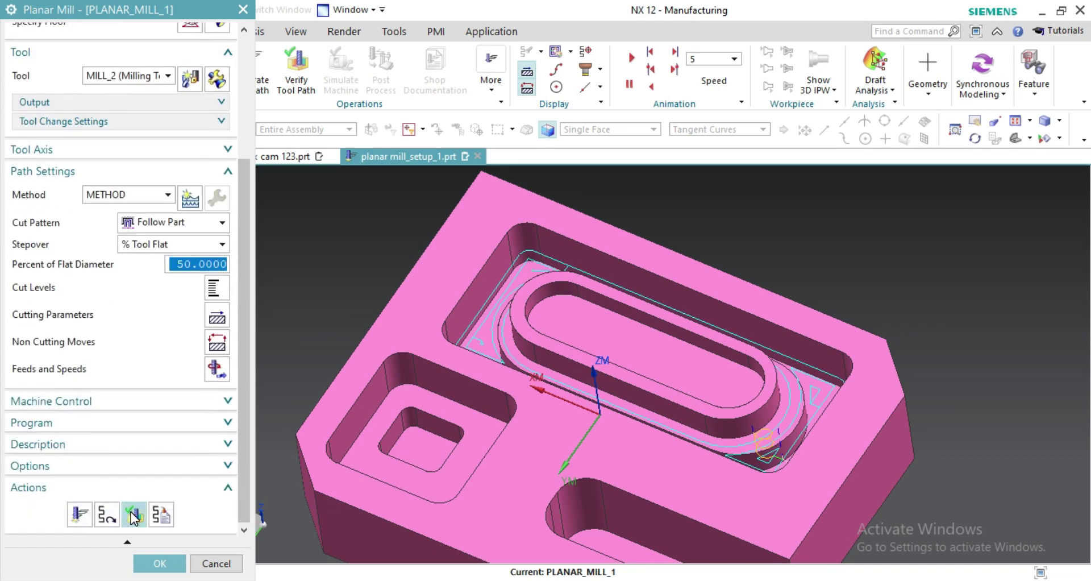
click(133, 516)
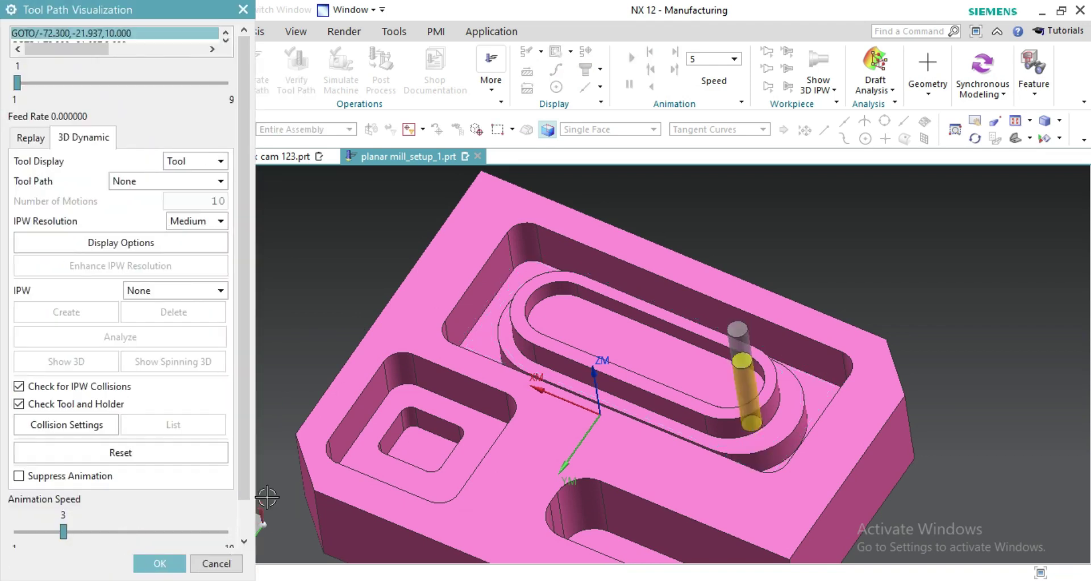
drag(247, 490, 244, 524)
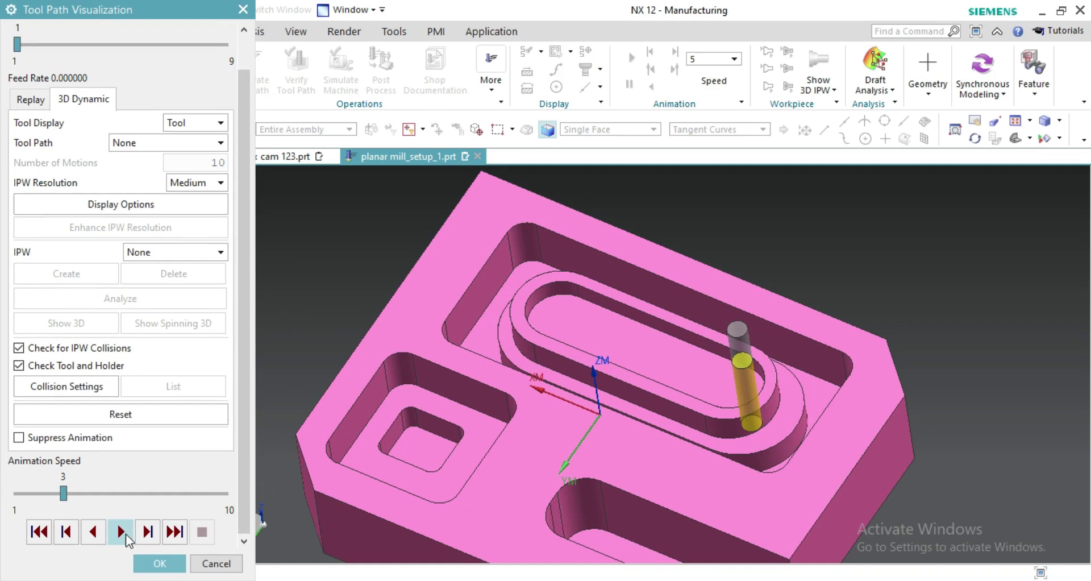
click(121, 533)
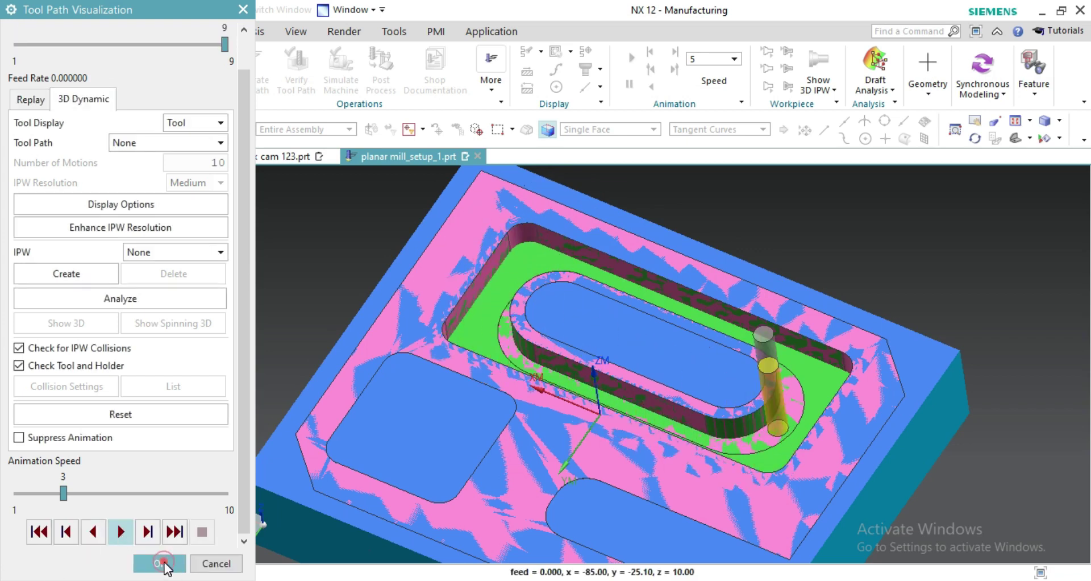
click(179, 570)
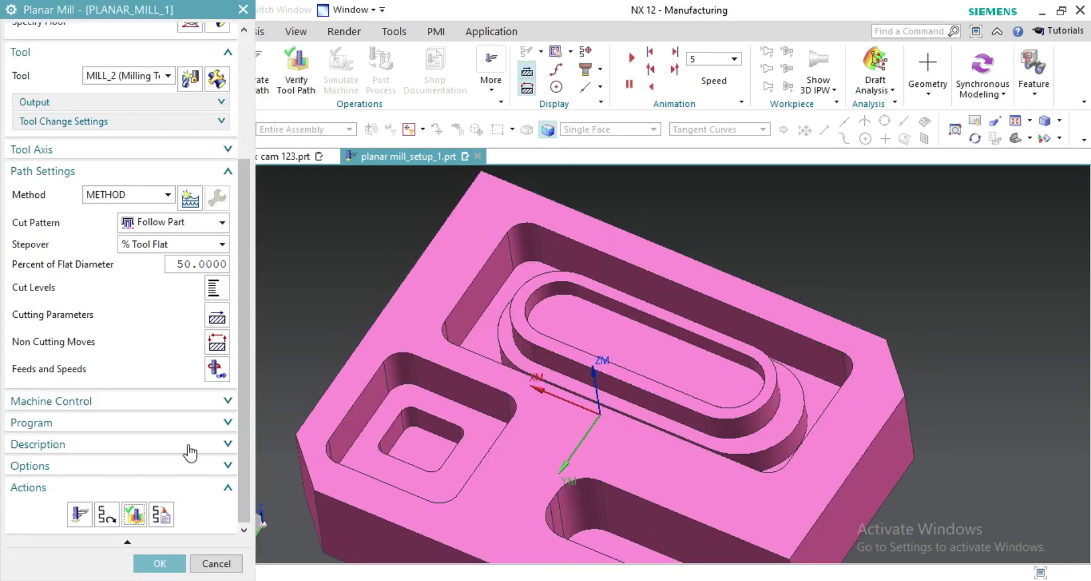
Step: Set the cut levels to a constant common depth per cut of 2 mm and regenerate the tool path
click(215, 290)
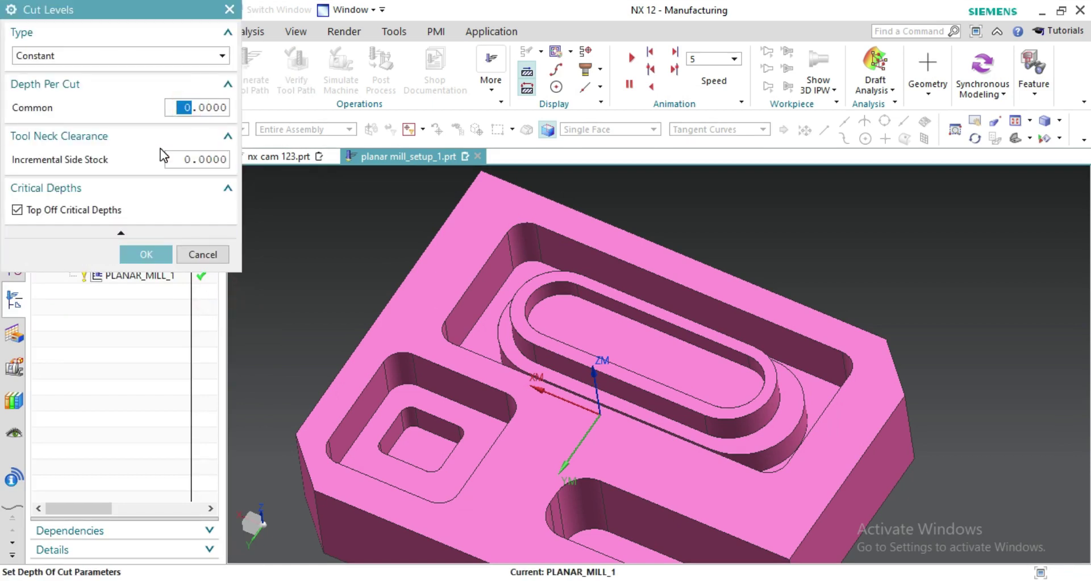
text(2)
key(Return)
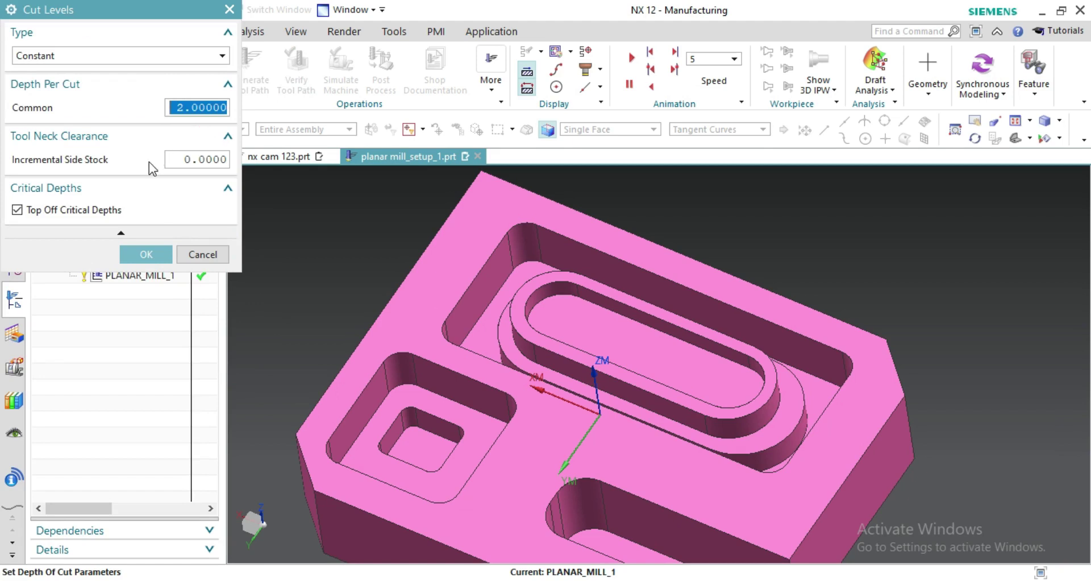
click(147, 254)
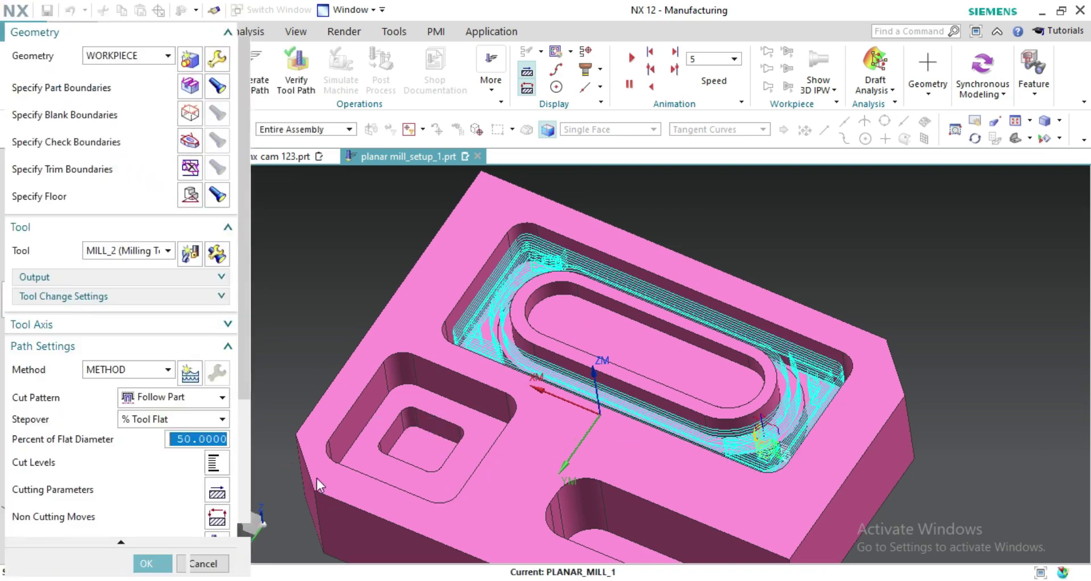
Step: Play the 3D Dynamic simulation of the multi-level Follow Part tool path and close the visualization
scroll(190, 480, down, 5)
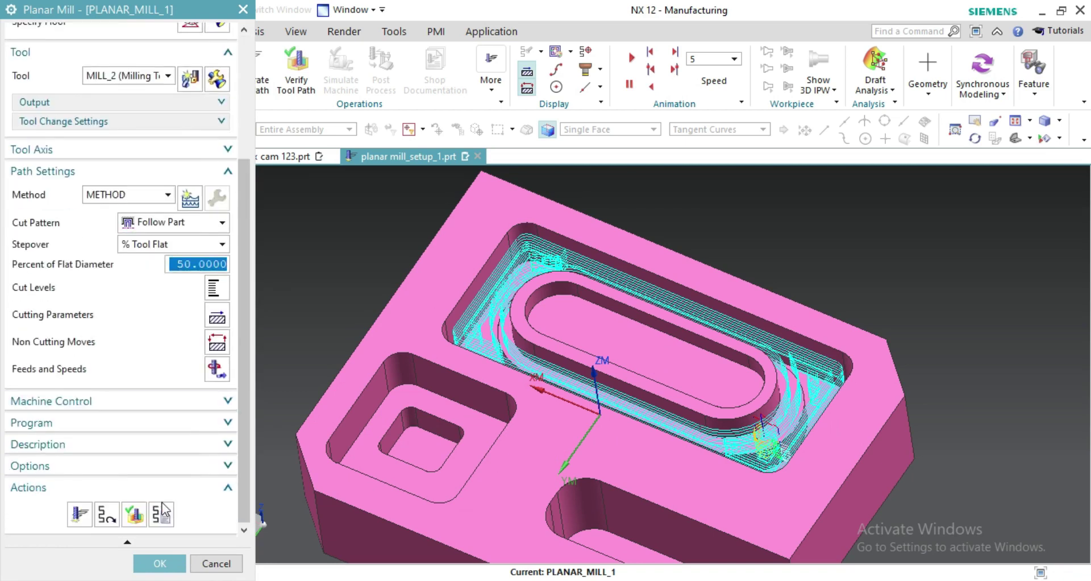
click(135, 513)
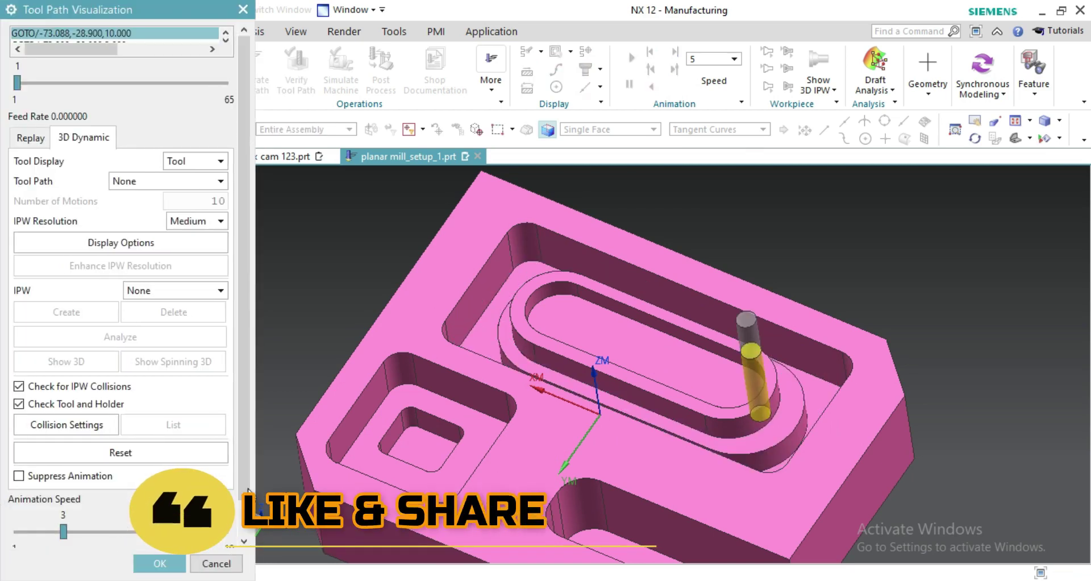
scroll(239, 492, down, 1)
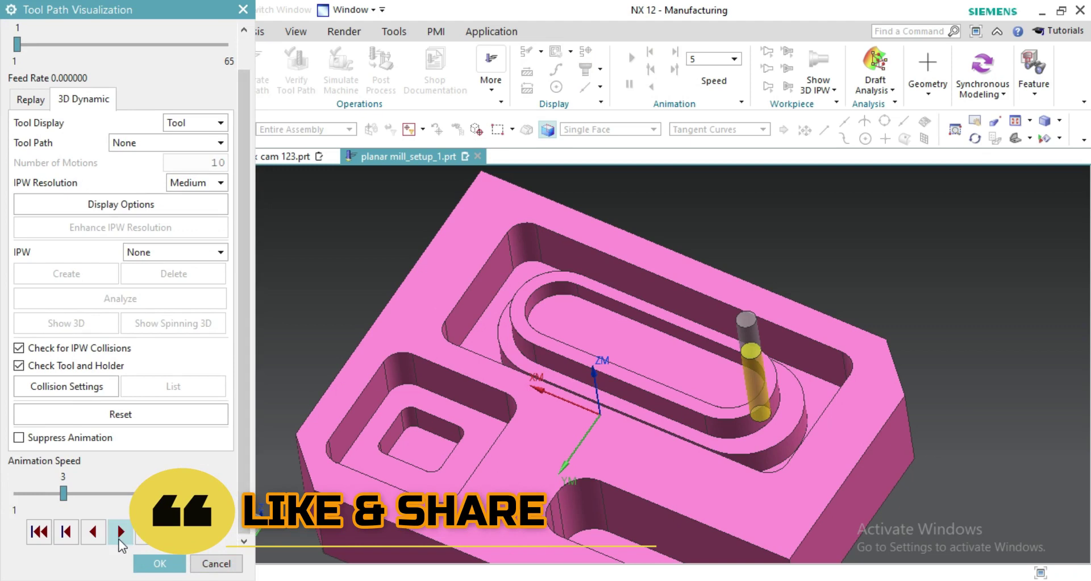
click(118, 534)
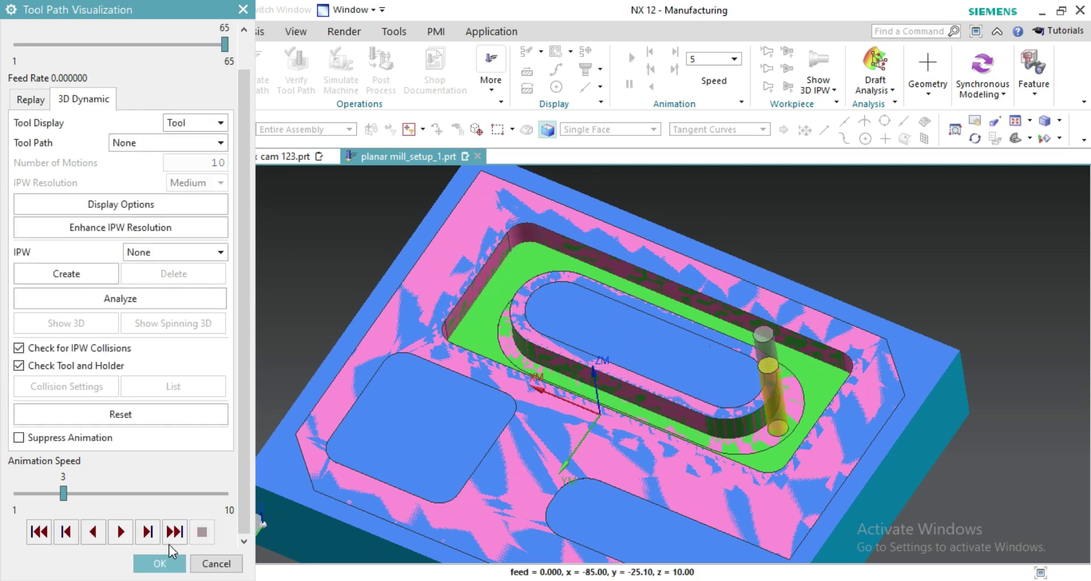
click(168, 563)
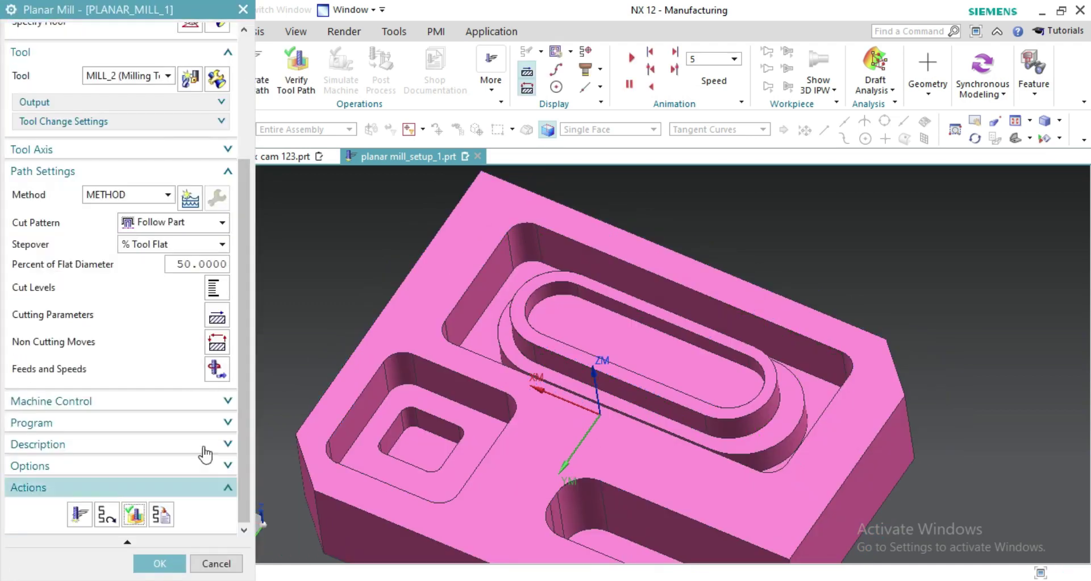
Step: Set the cut pattern to Follow Periphery for the multi-level pocket cut and regenerate the tool path
click(162, 222)
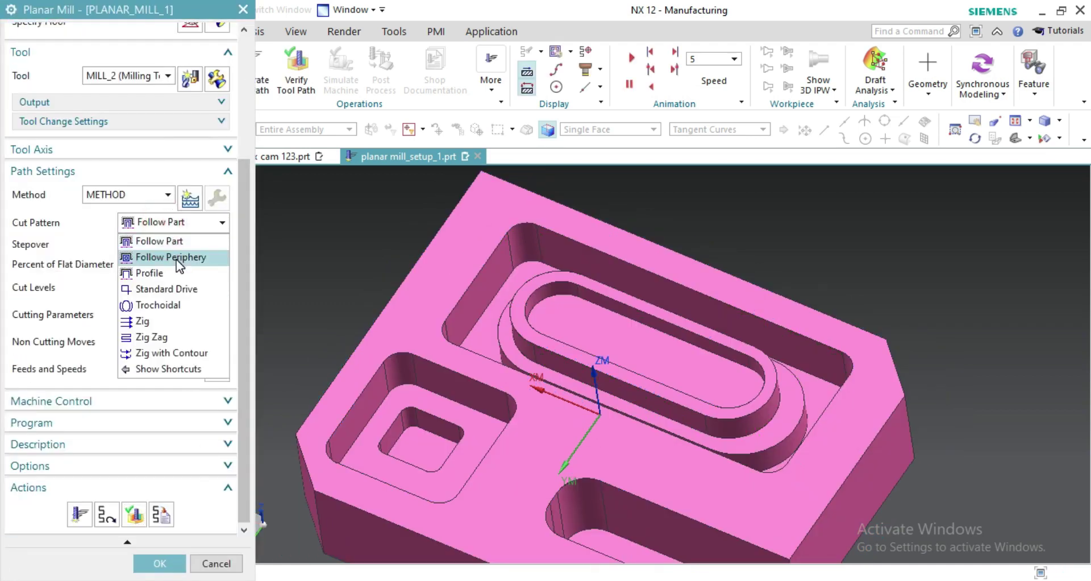
click(181, 253)
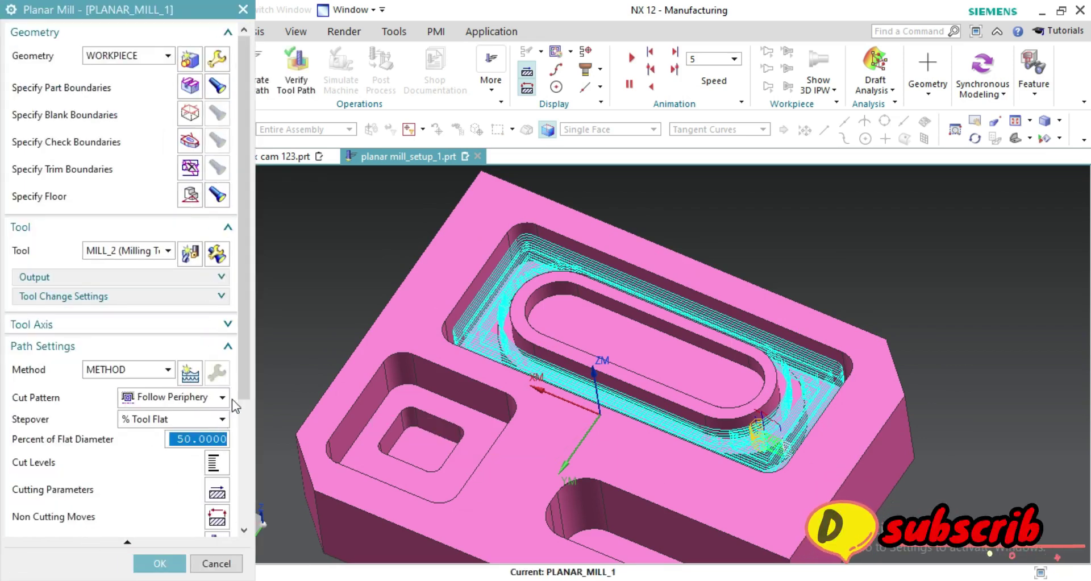
scroll(244, 402, down, 2)
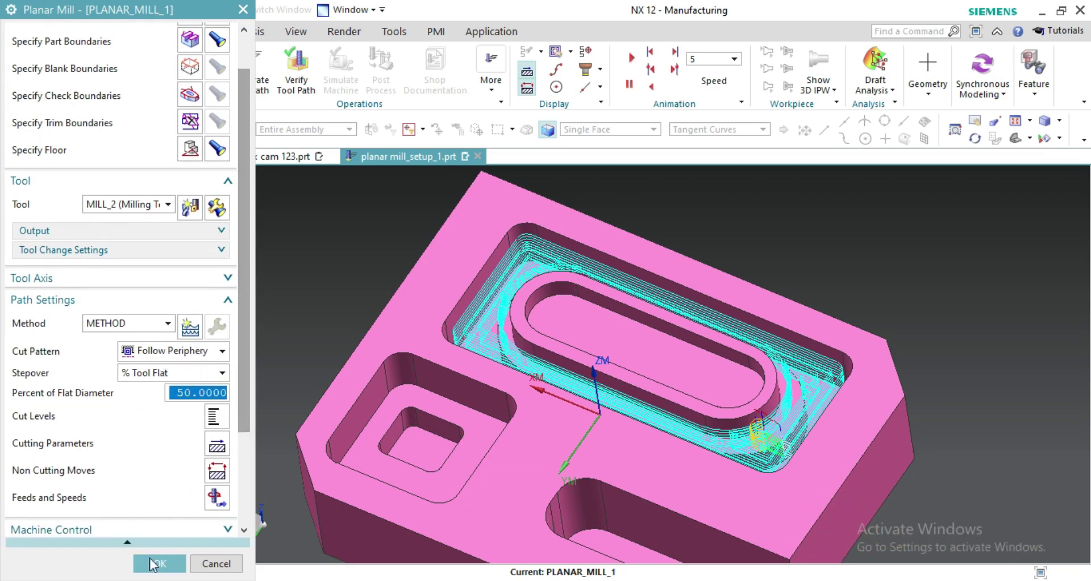
scroll(147, 477, down, 4)
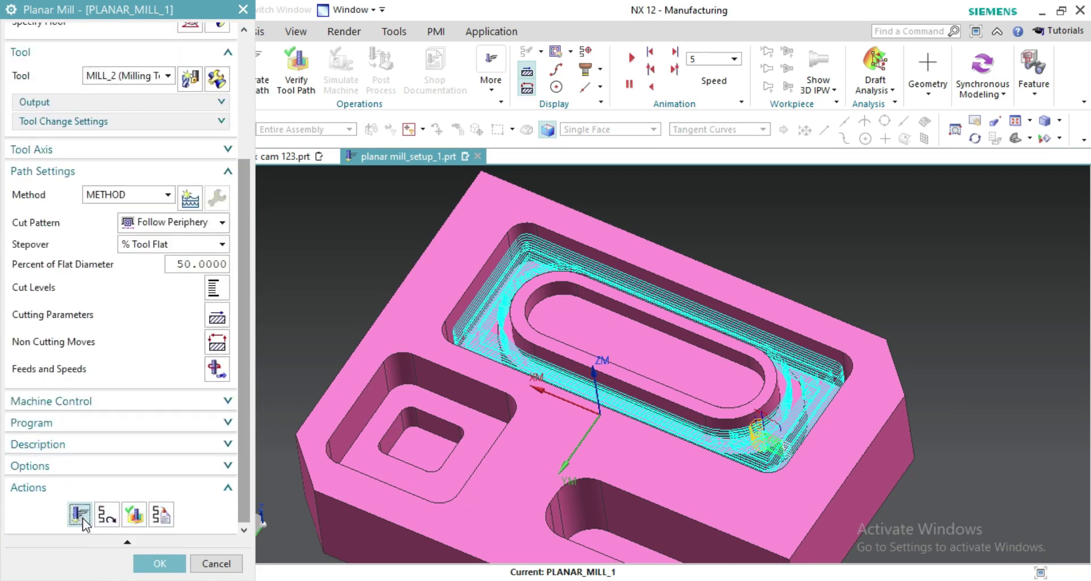
click(83, 518)
click(132, 521)
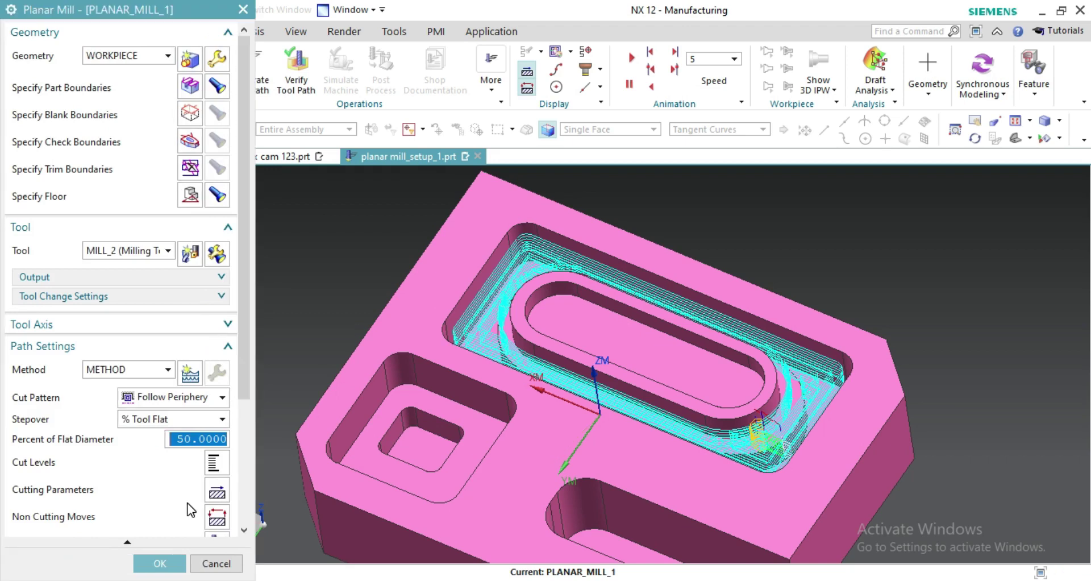
Step: Play the 3D Dynamic simulation of the multi-level Follow Periphery tool path and close the visualization
scroll(163, 486, down, 5)
click(134, 515)
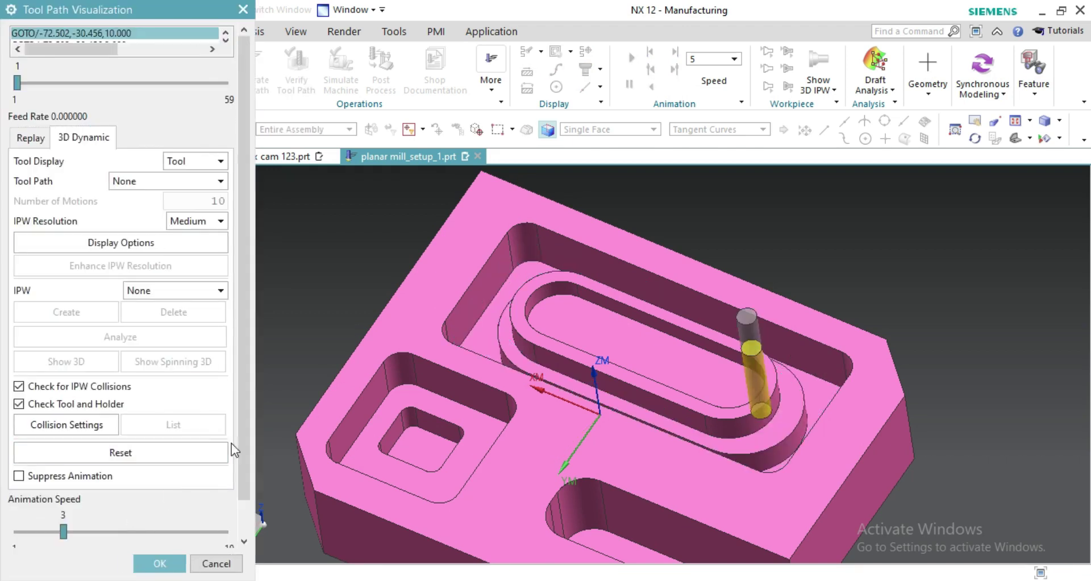
scroll(231, 442, down, 2)
click(123, 532)
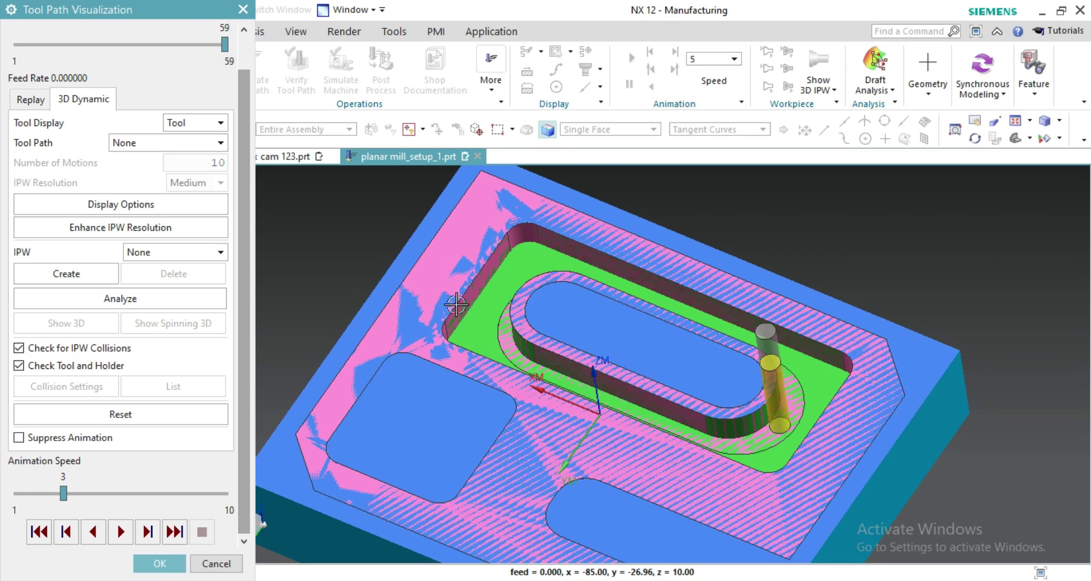
click(161, 564)
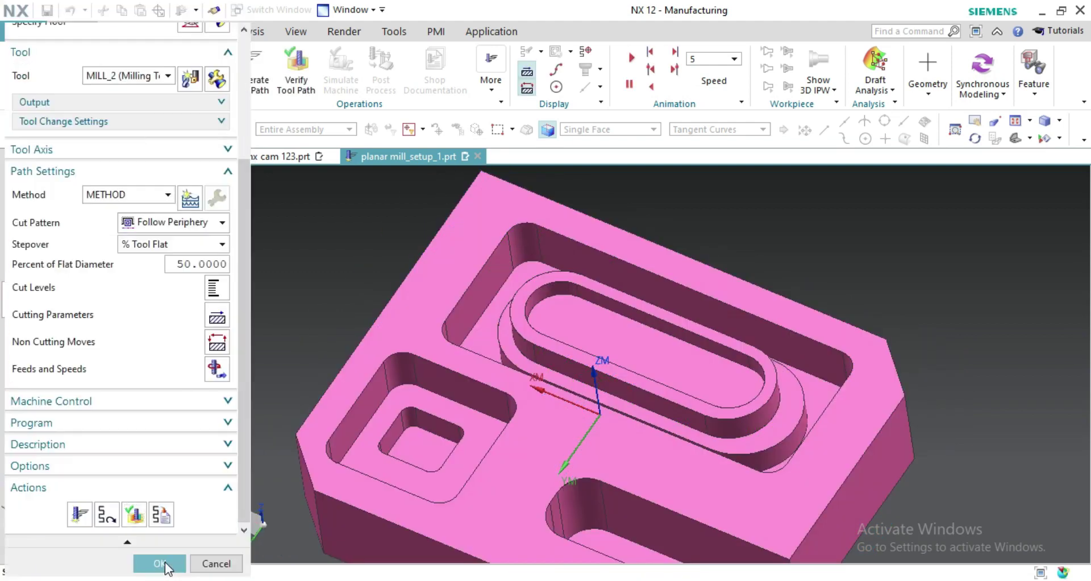
Step: Accept the large-pocket operation and create another Planar Mill operation using the WORKPIECE geometry
click(137, 563)
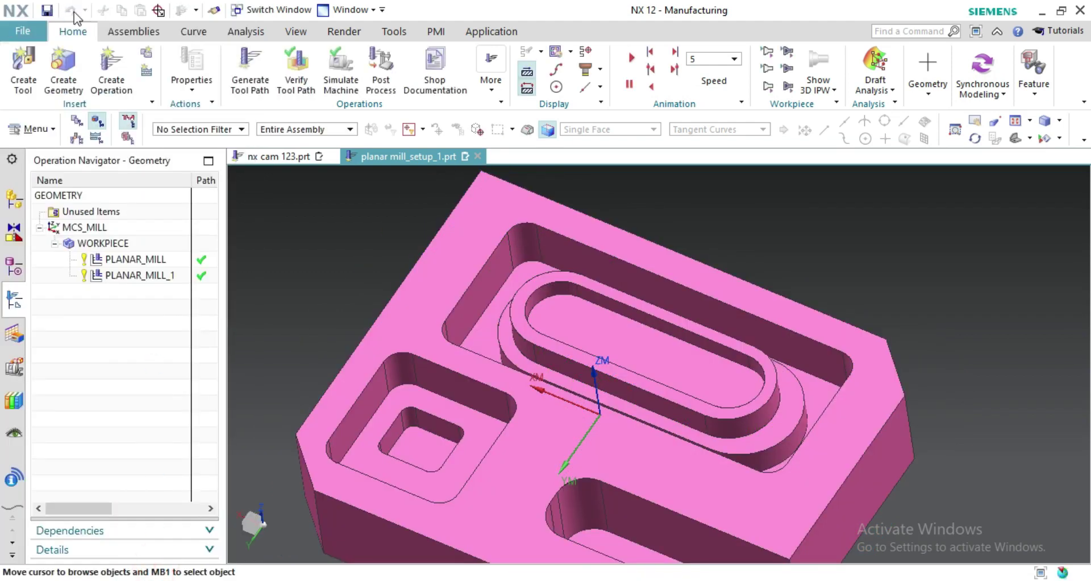
click(111, 78)
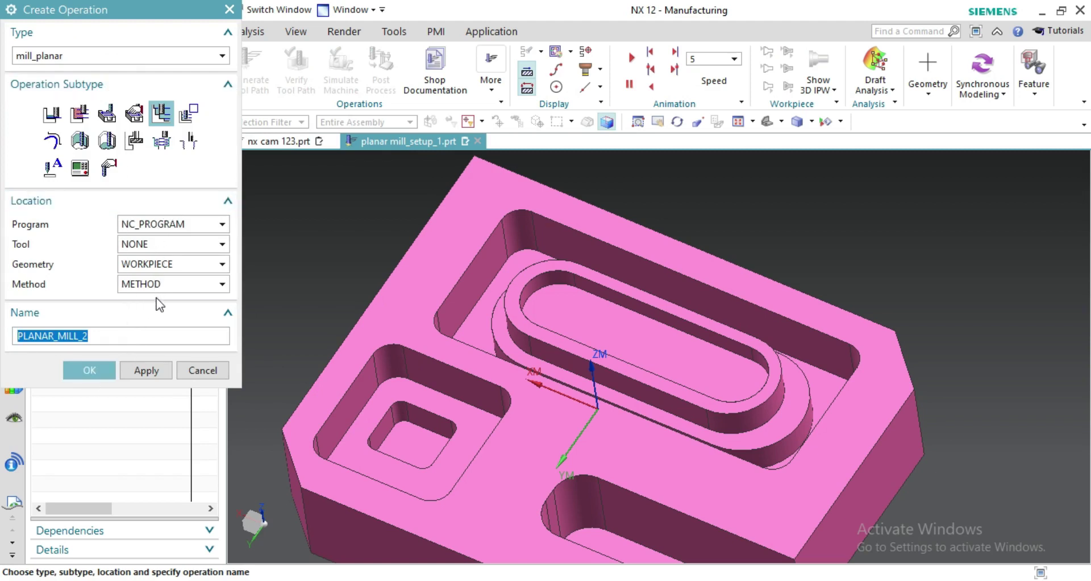
click(90, 370)
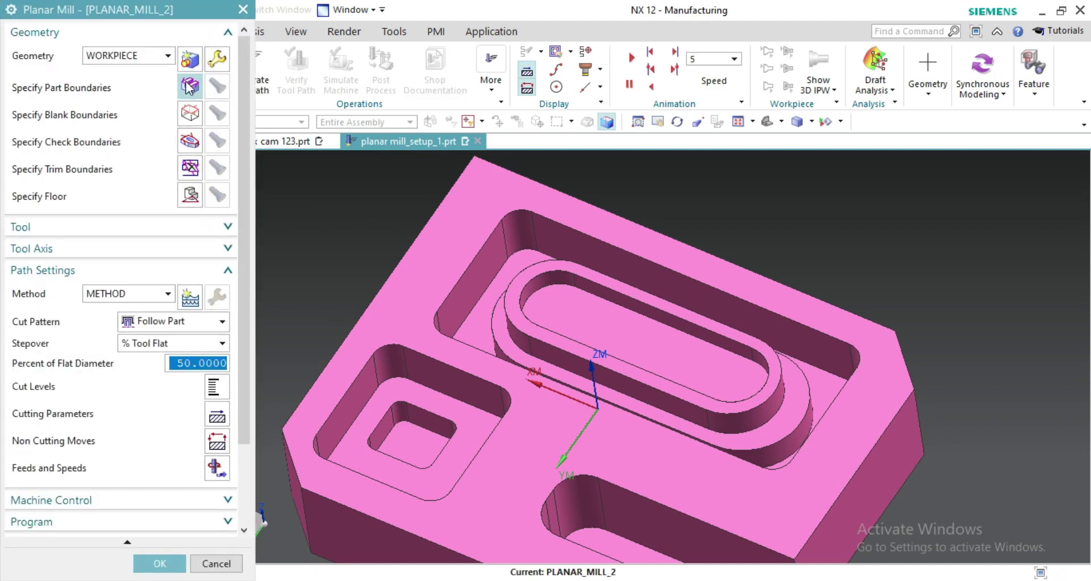
Step: Define the part boundary from the floor face of the island's slot, with tool side Inside and the boundary plane on the part's top face
click(188, 90)
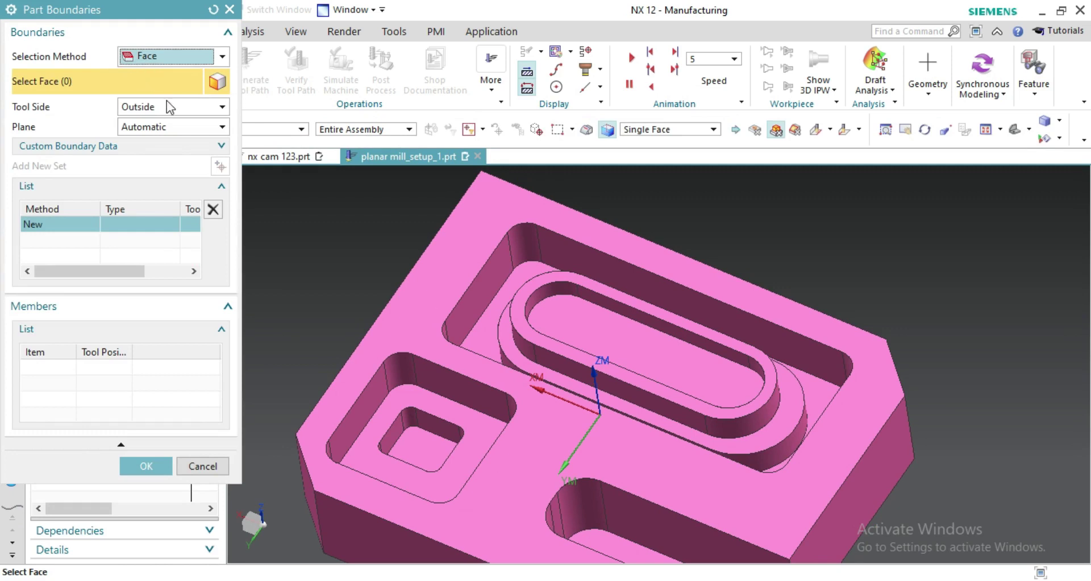
click(591, 318)
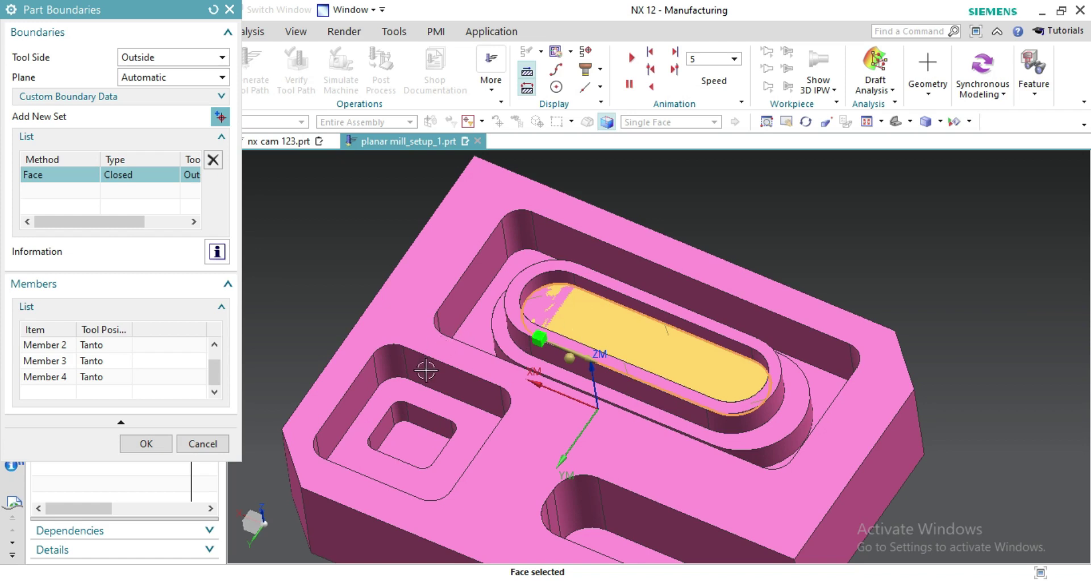
click(158, 59)
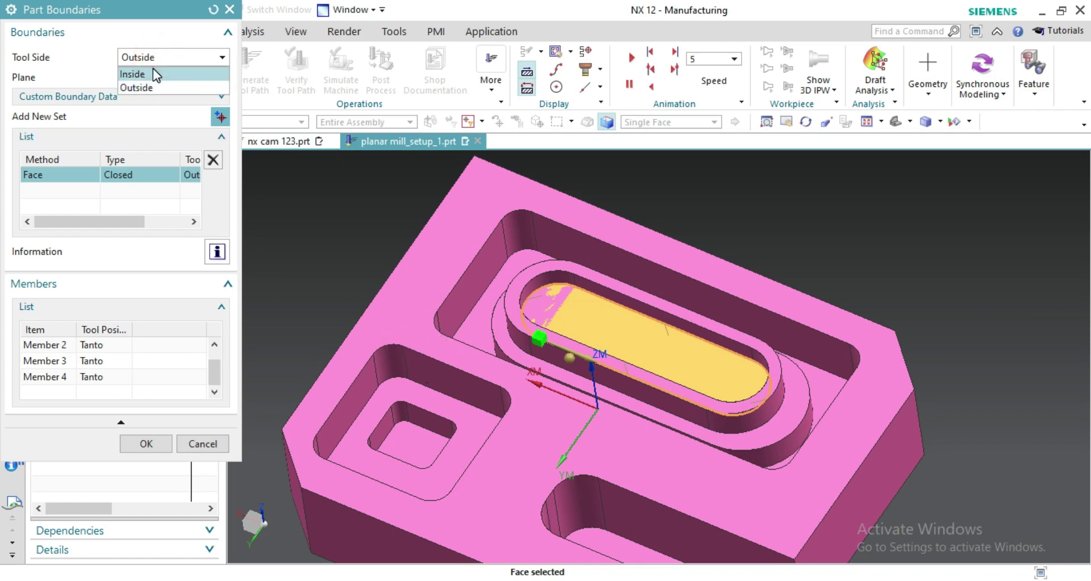
click(154, 74)
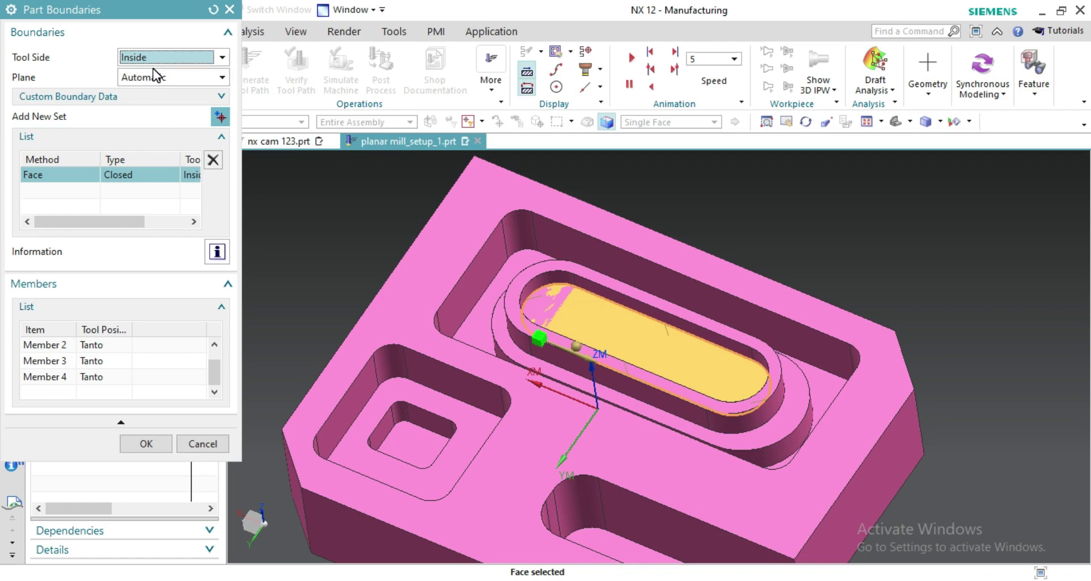
click(175, 75)
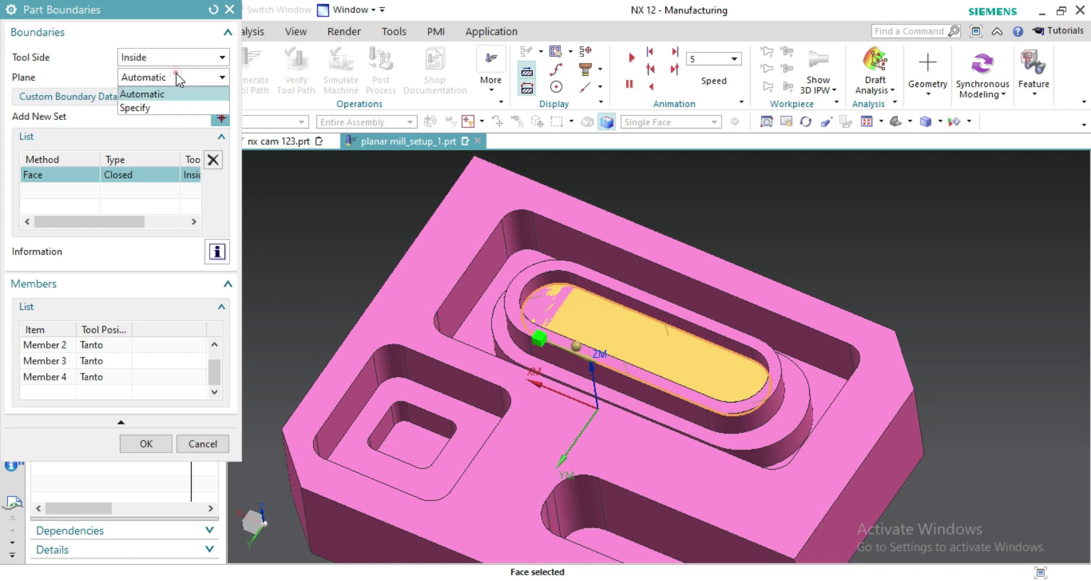
click(168, 107)
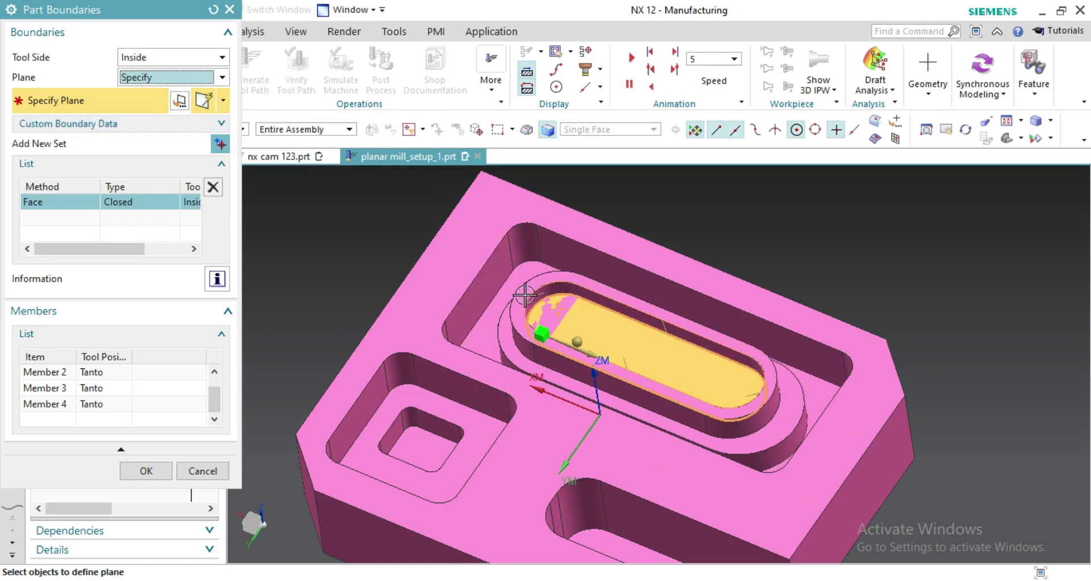
click(442, 258)
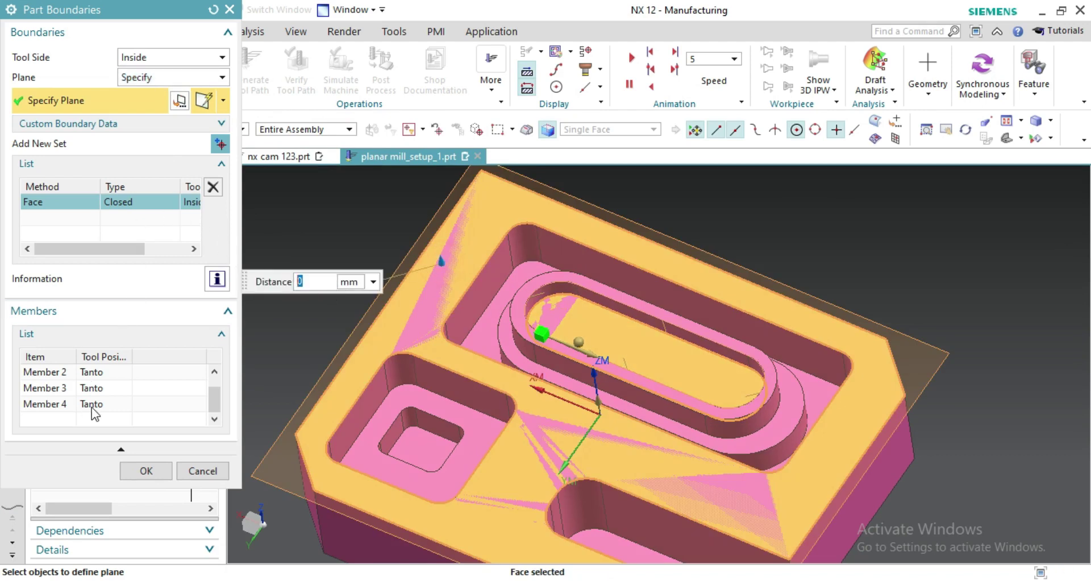
click(147, 471)
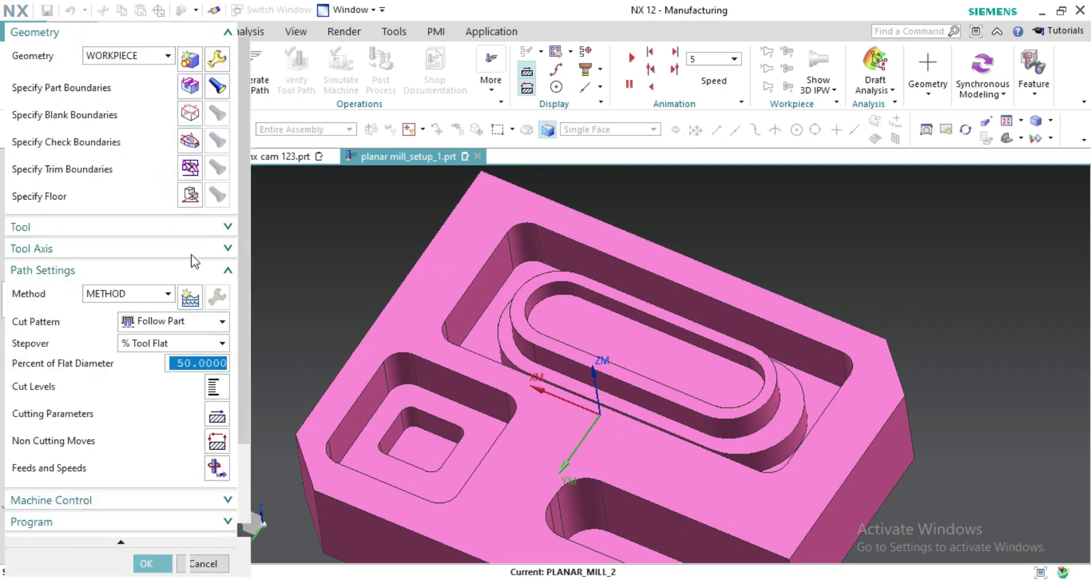
Step: Specify the floor plane of the operation on the bottom face of the island's slot
click(189, 191)
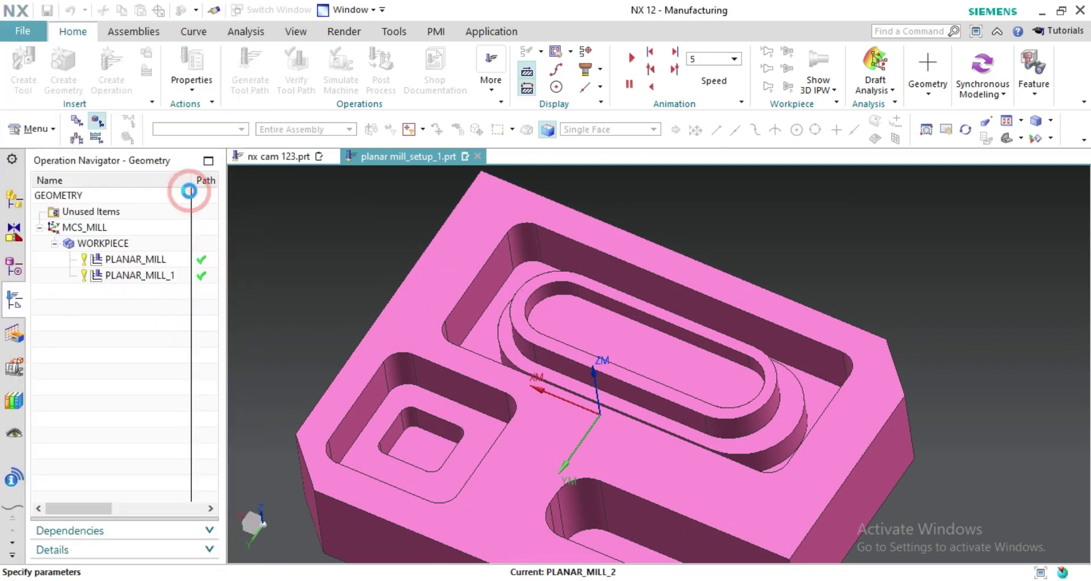
click(597, 333)
click(146, 196)
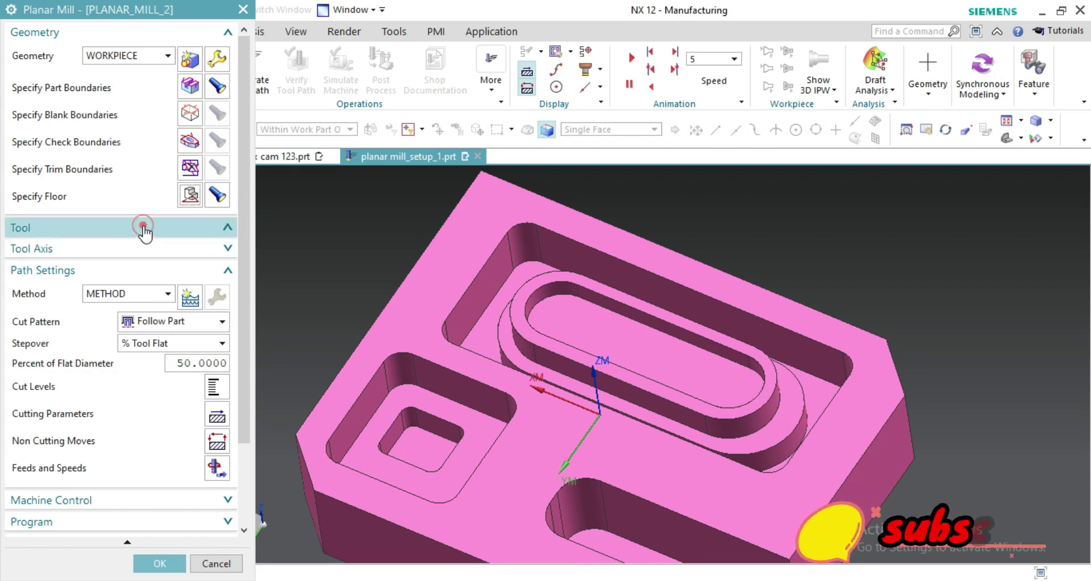
Step: Assign the MILL_1 tool to the slot operation and generate its Follow Part tool path
click(136, 226)
click(139, 248)
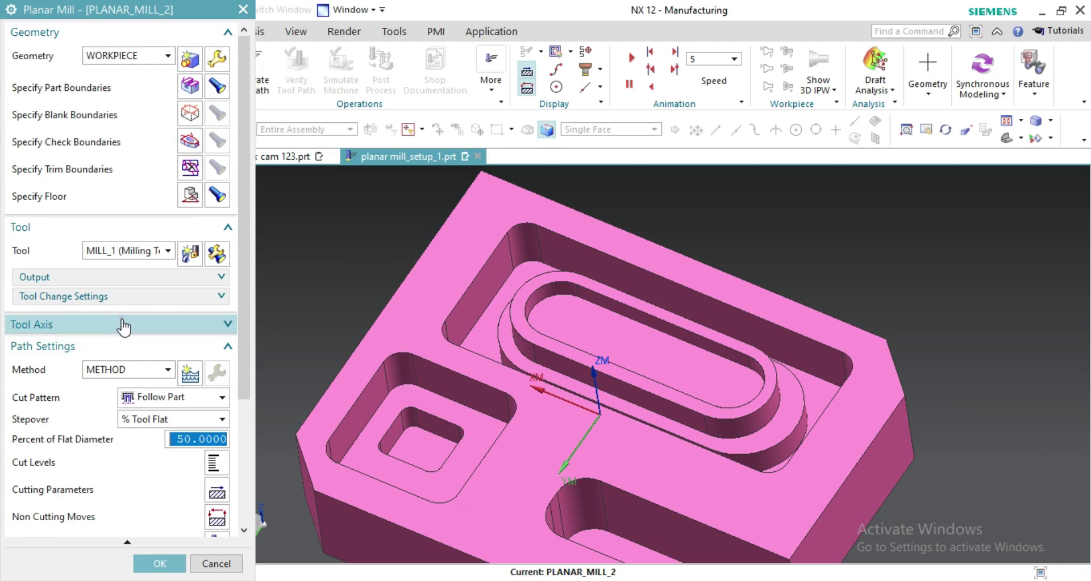
click(123, 325)
click(121, 321)
scroll(112, 449, down, 3)
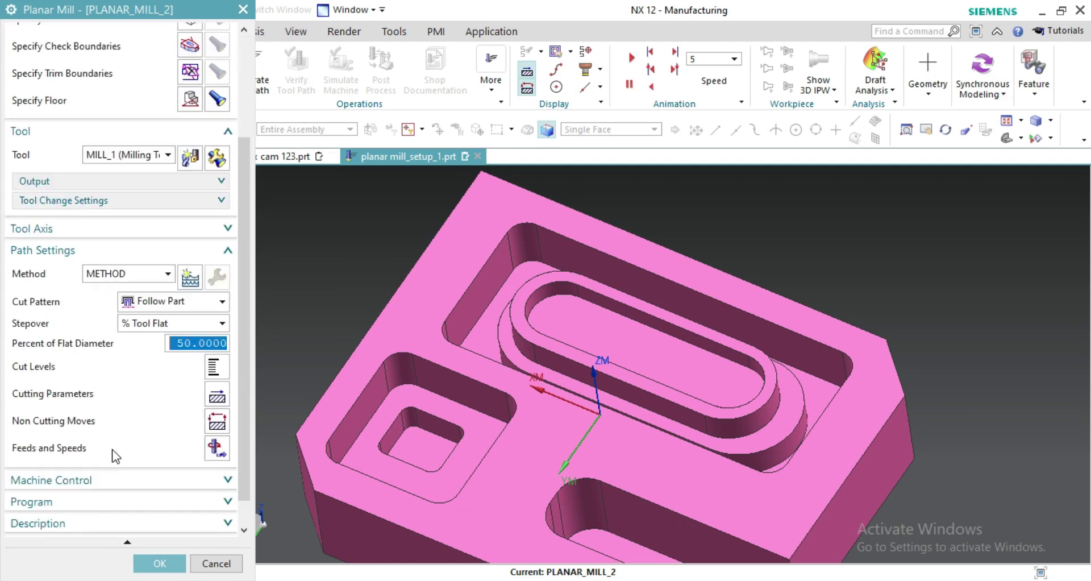
scroll(111, 449, down, 3)
click(84, 515)
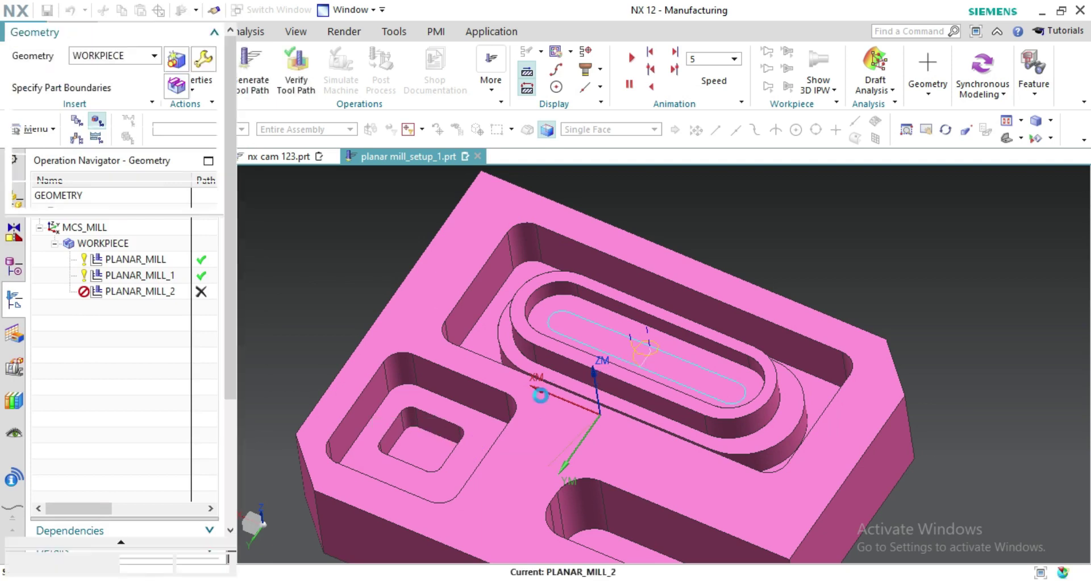
Step: Play the 3D Dynamic simulation of the single-level slot tool path and close the visualization
scroll(186, 403, down, 5)
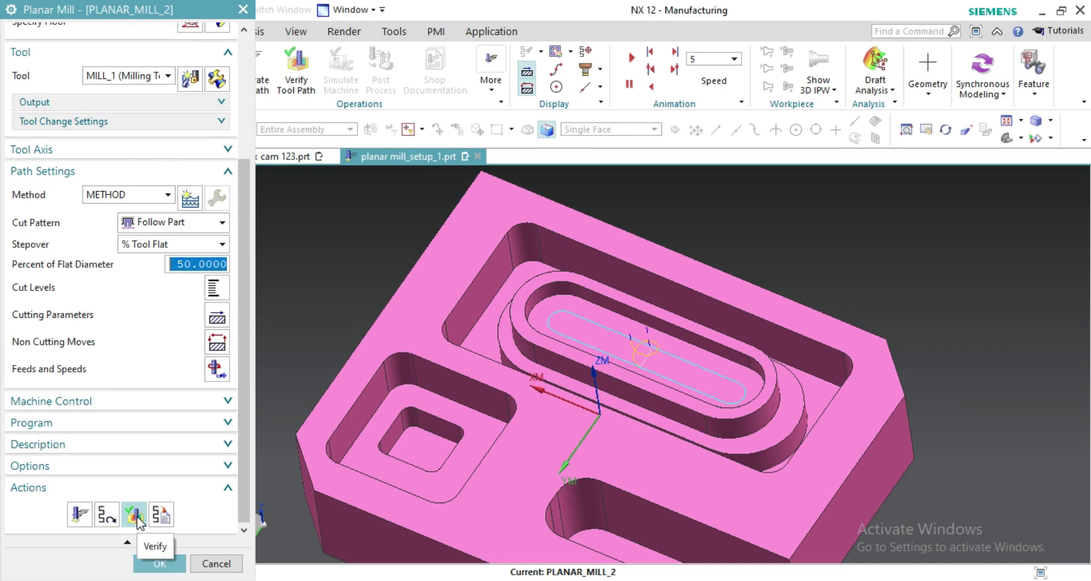
click(136, 515)
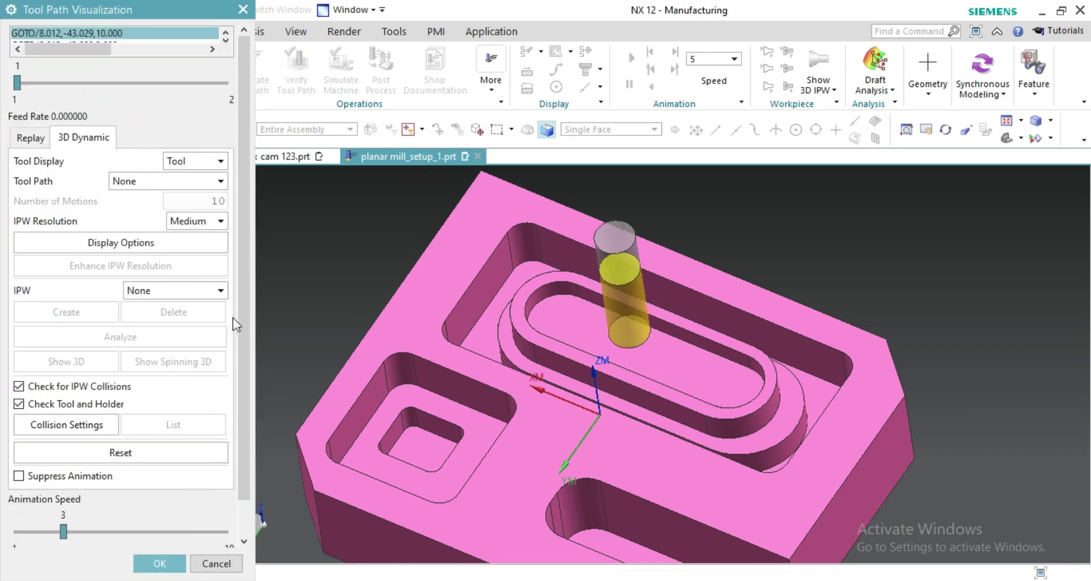
scroll(234, 340, down, 2)
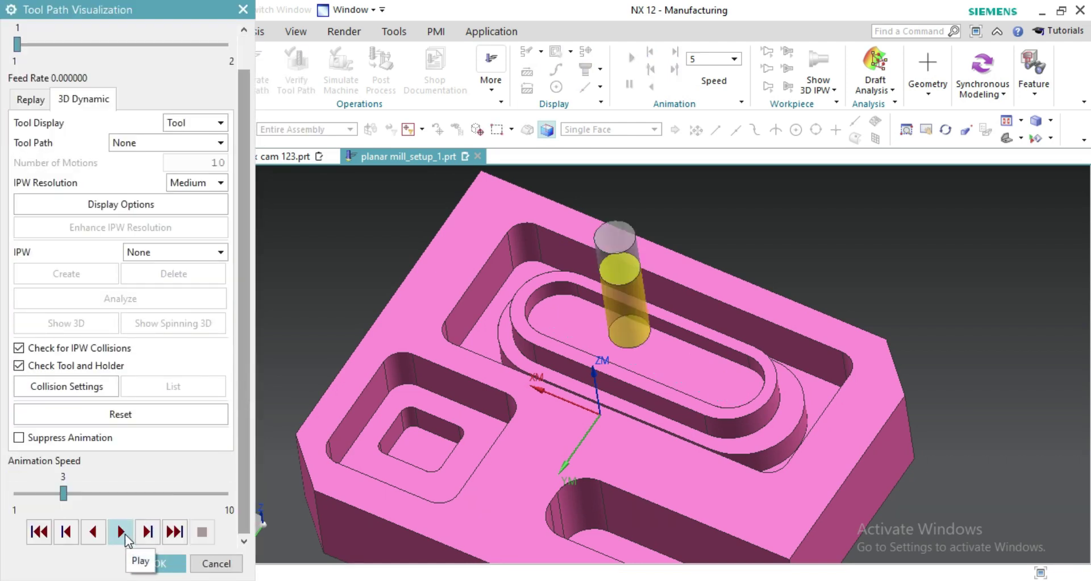
click(124, 535)
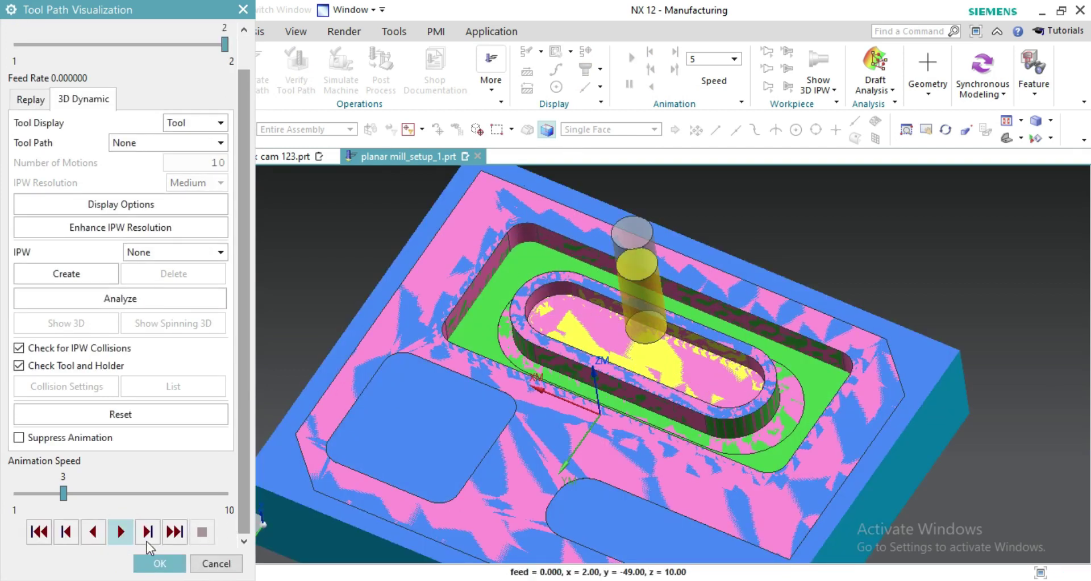
click(171, 564)
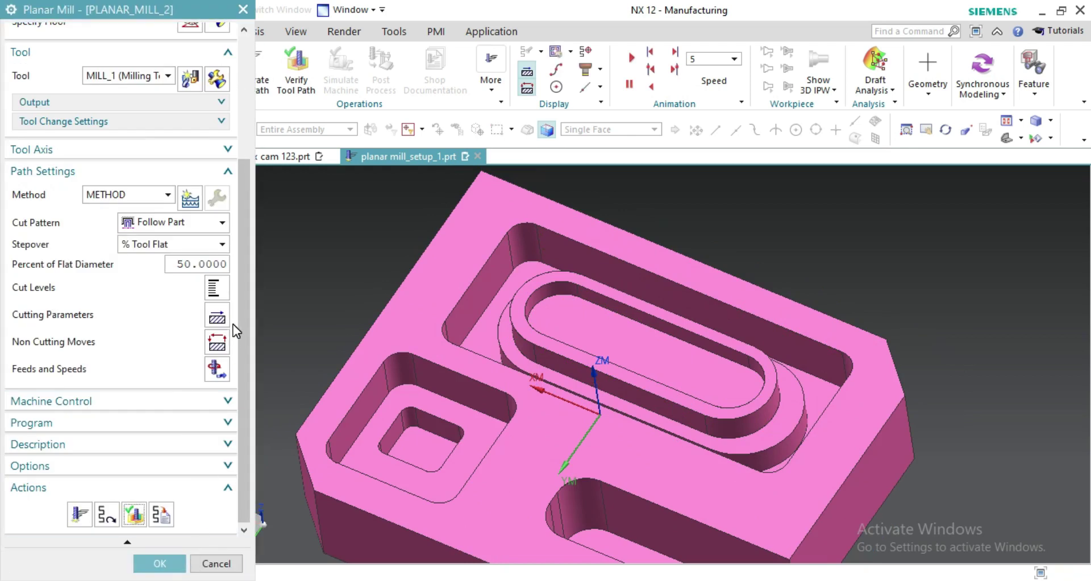
Step: Set the slot operation's cut levels to a constant common depth per cut of 2 mm and regenerate the tool path
click(219, 291)
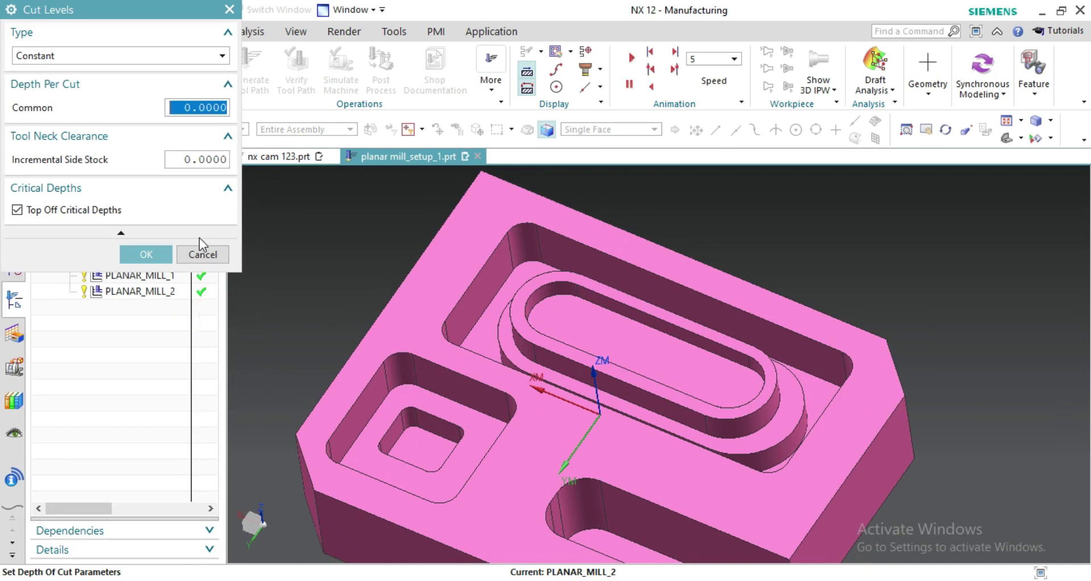
text(2)
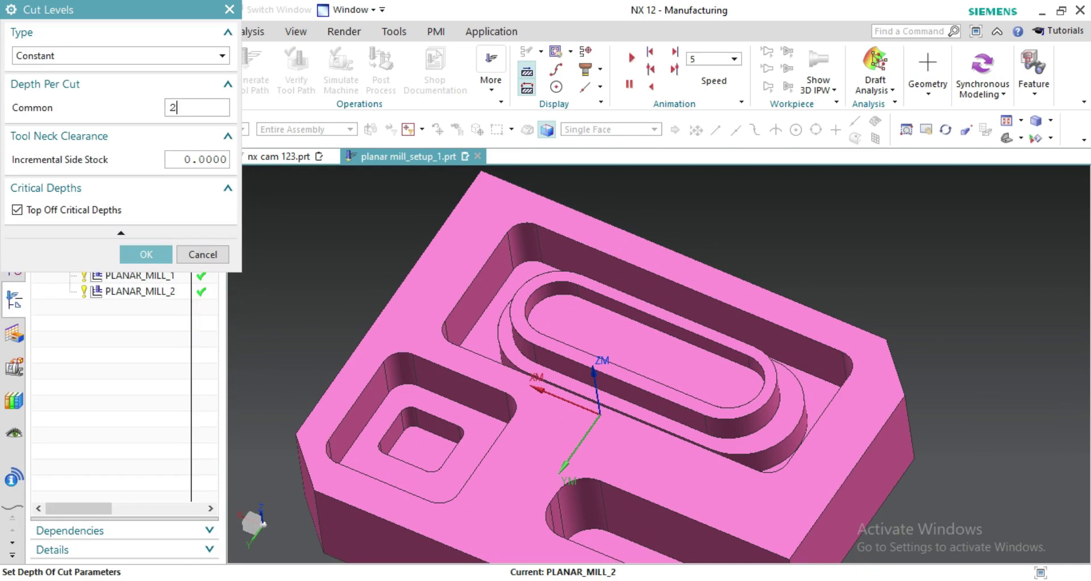
click(164, 255)
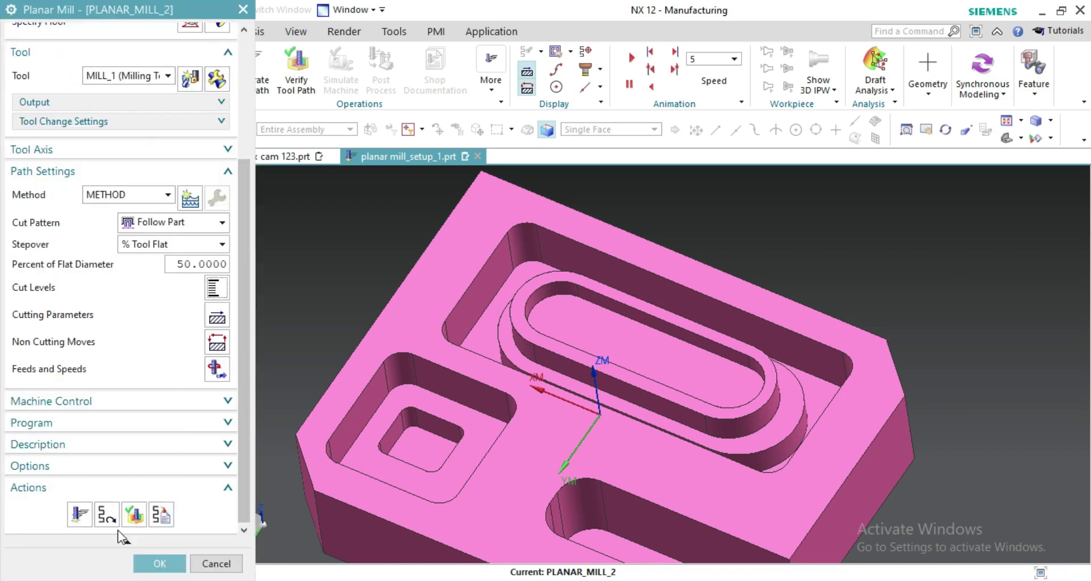
click(80, 515)
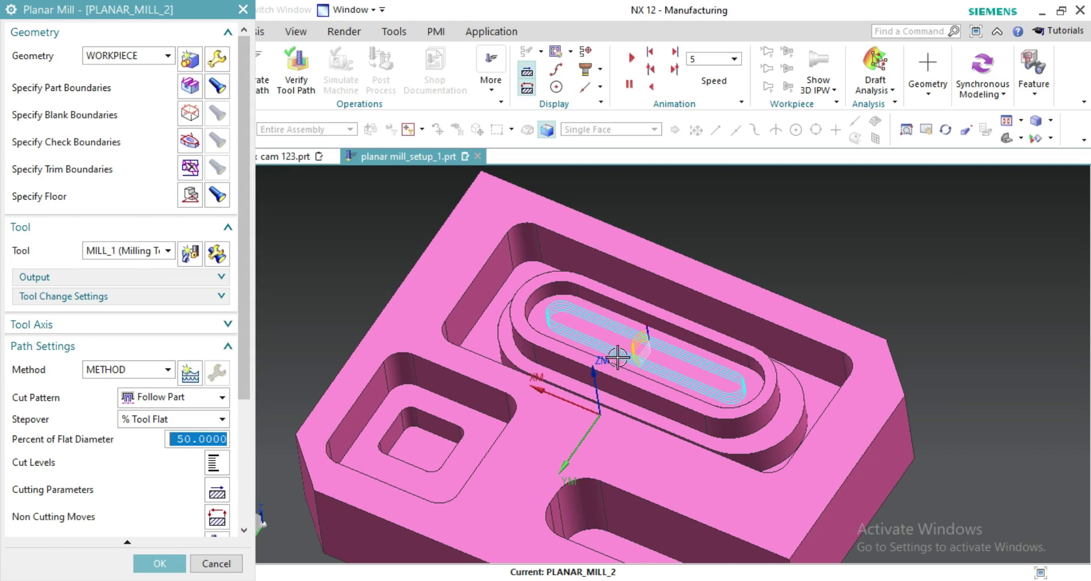
Step: Play the 3D Dynamic simulation of the multi-level slot tool path, inspect the machined slot, and accept the operation
scroll(617, 356, down, 5)
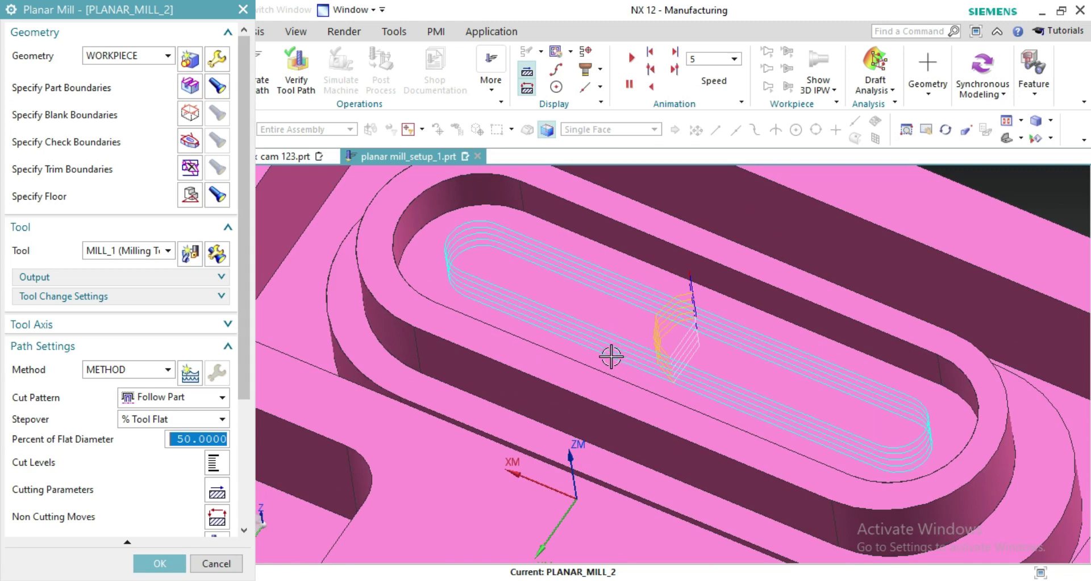
scroll(249, 318, down, 3)
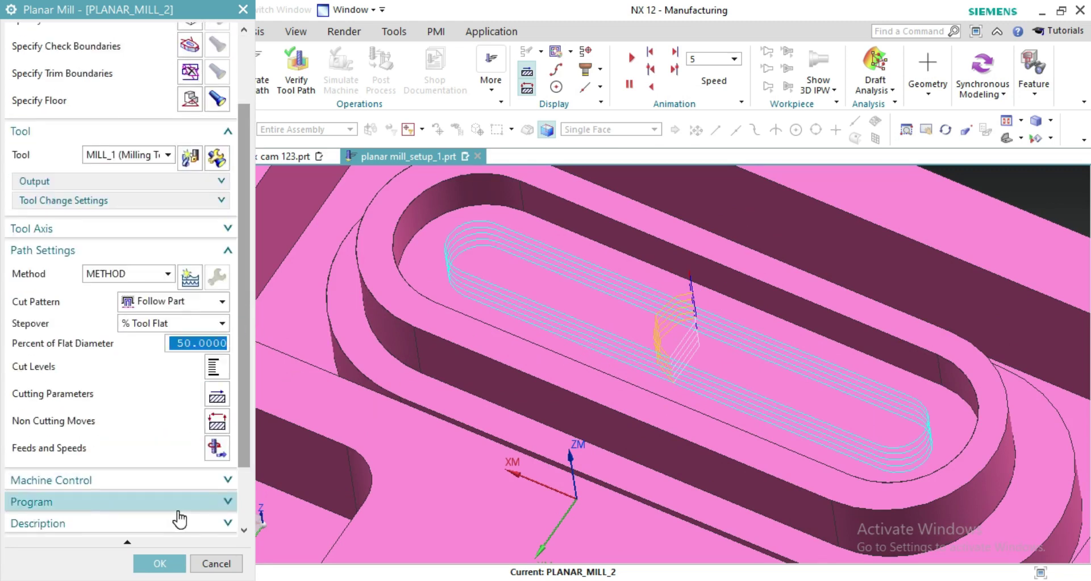
scroll(164, 494, down, 3)
click(135, 514)
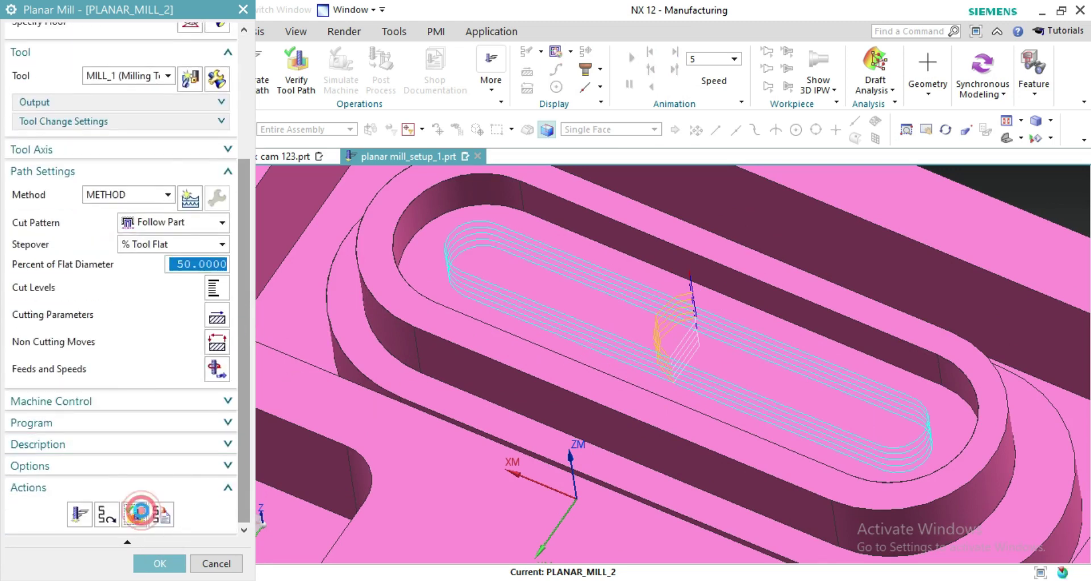
scroll(351, 449, up, 1)
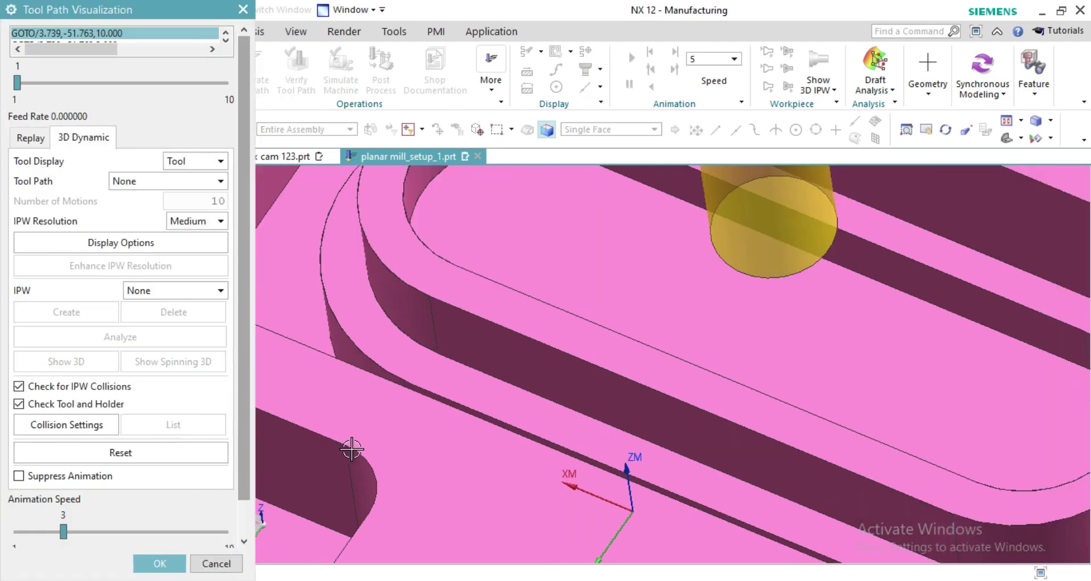
scroll(352, 450, down, 2)
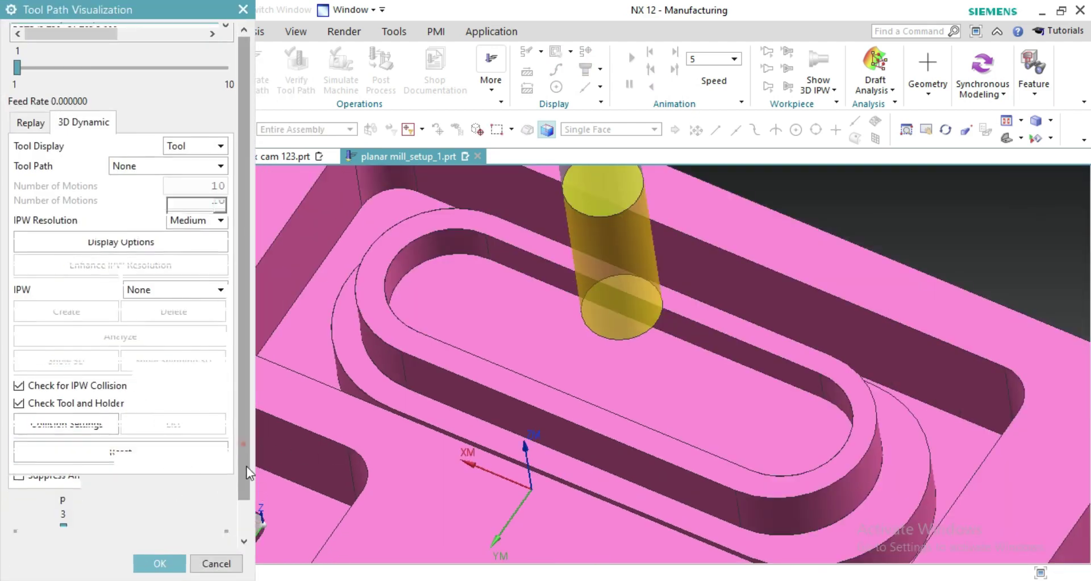
scroll(246, 466, down, 2)
click(121, 532)
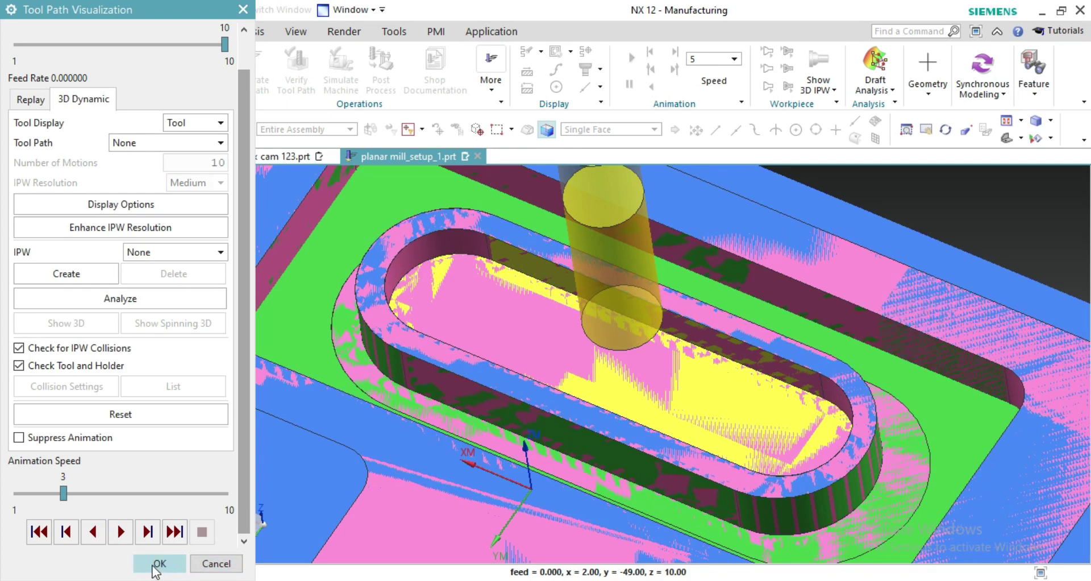
scroll(528, 459, down, 2)
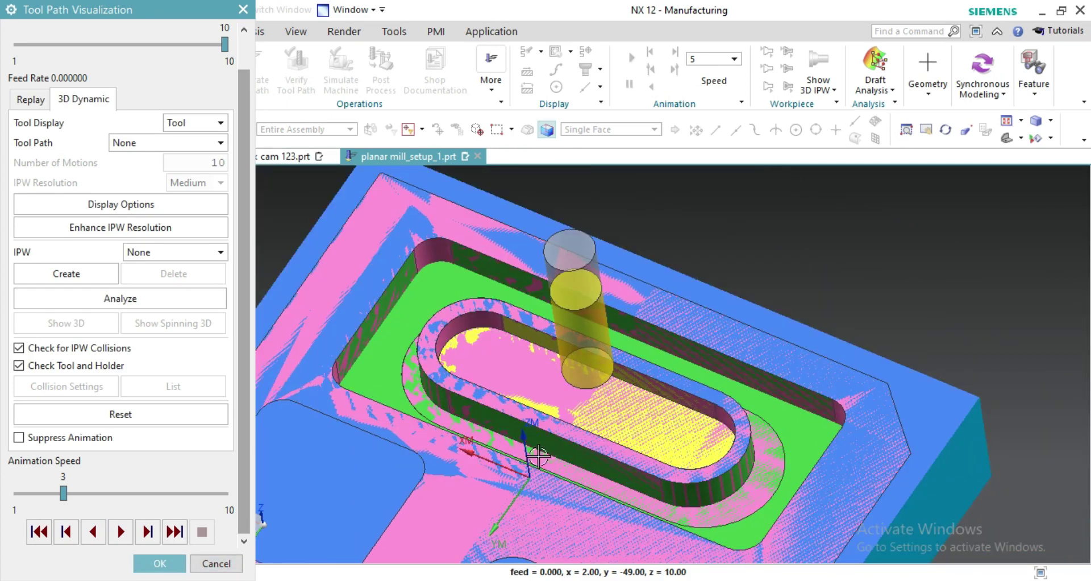
scroll(527, 459, down, 1)
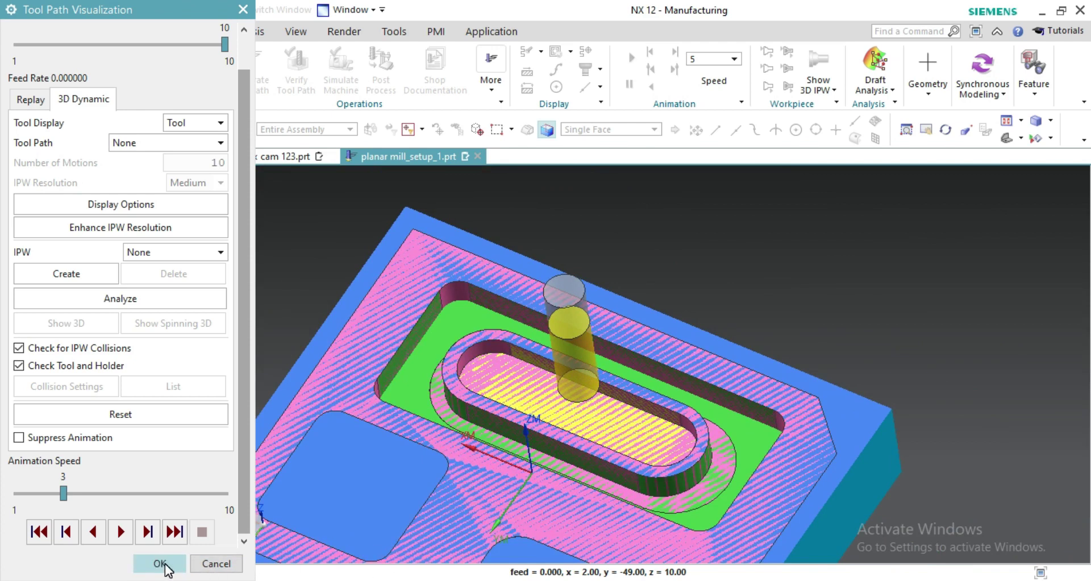
click(162, 564)
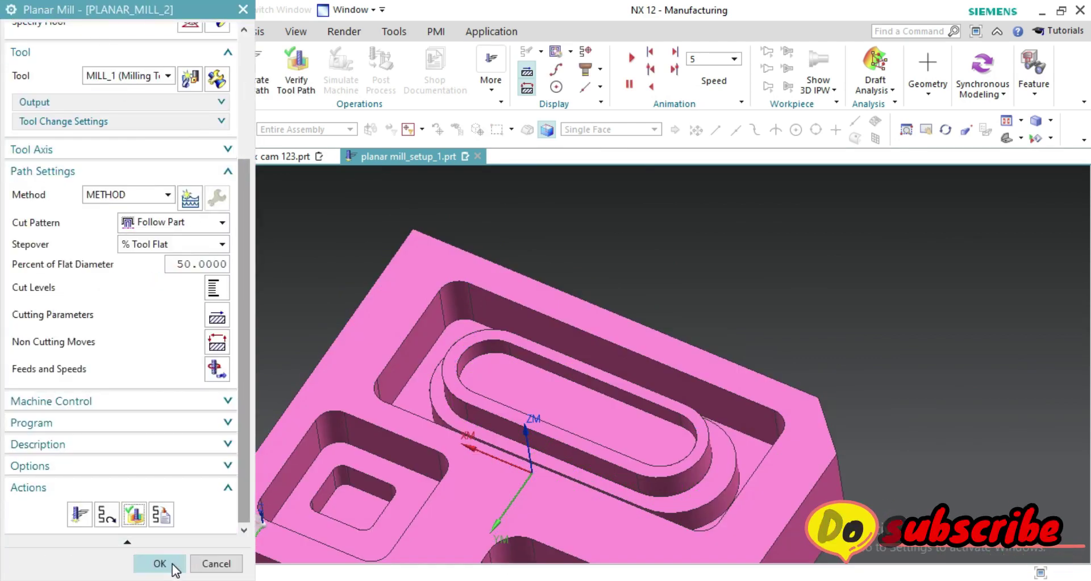
click(153, 563)
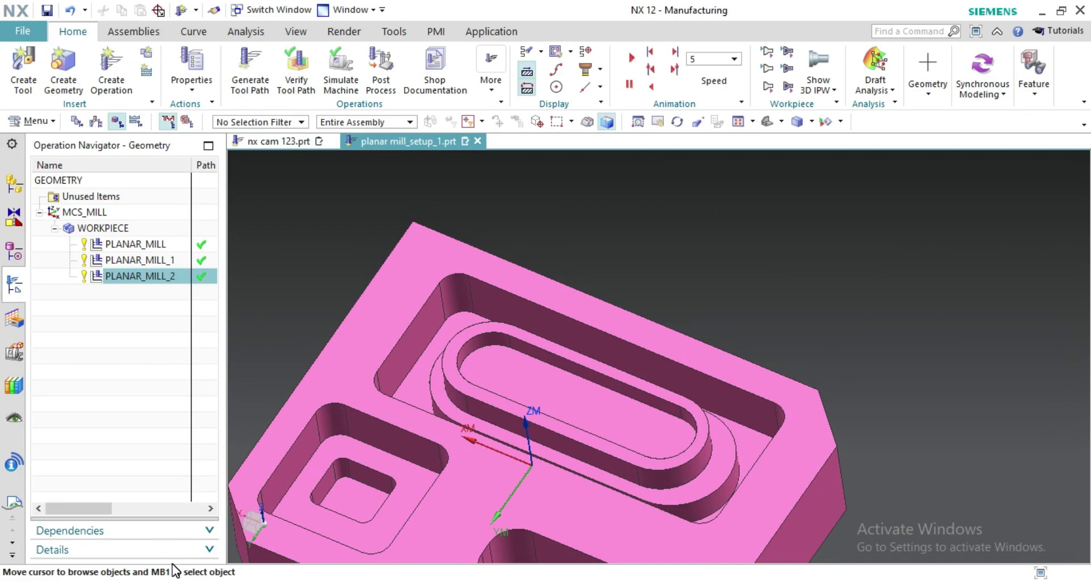
Step: Create a Planar Mill operation under WORKPIECE and select the tangent outer edge of the island's lower step as a closed, tool-outside part boundary
click(108, 82)
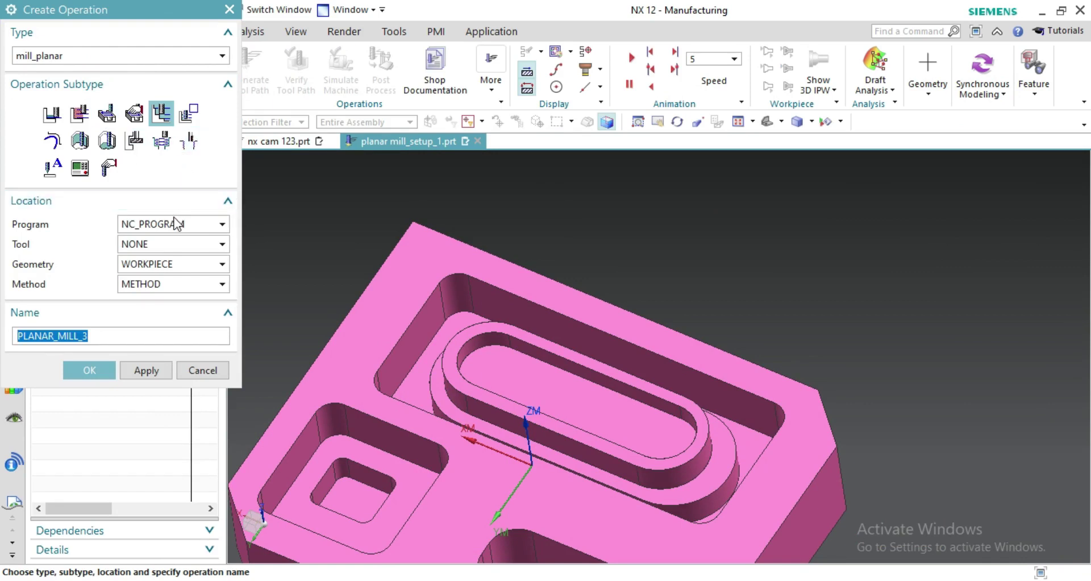
click(101, 373)
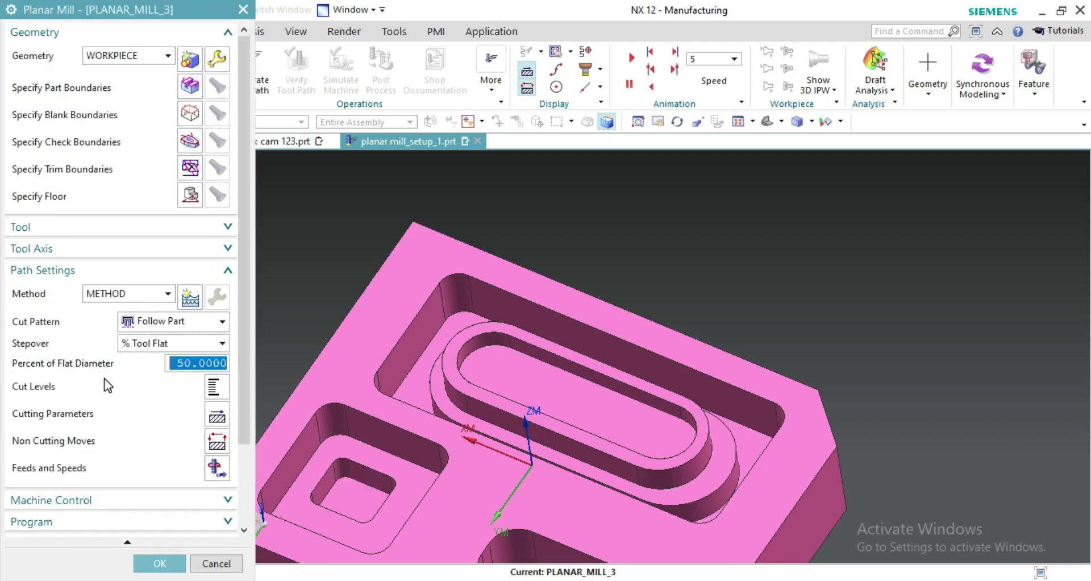
click(191, 87)
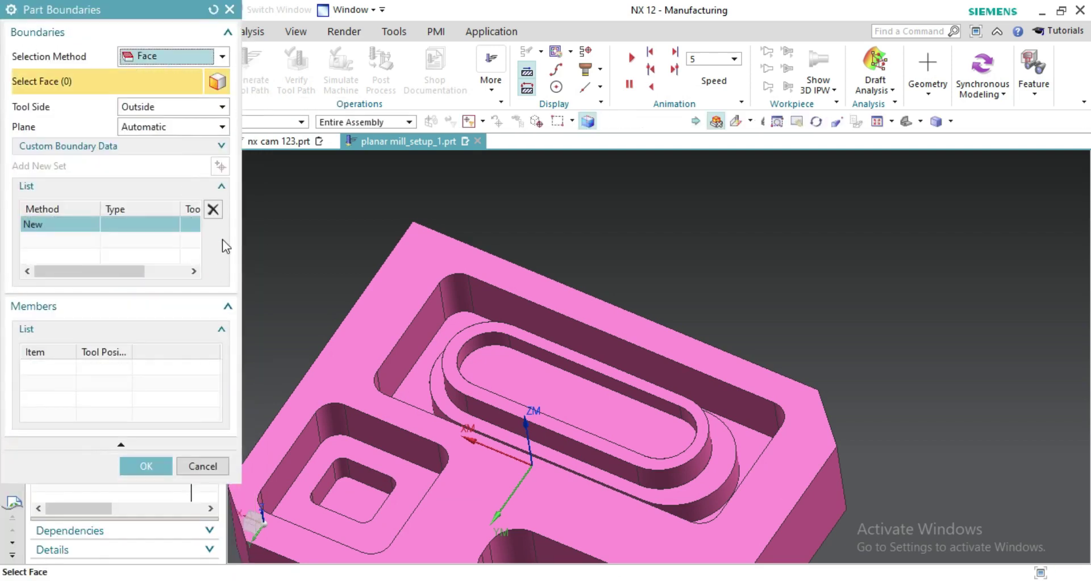
click(192, 55)
click(178, 92)
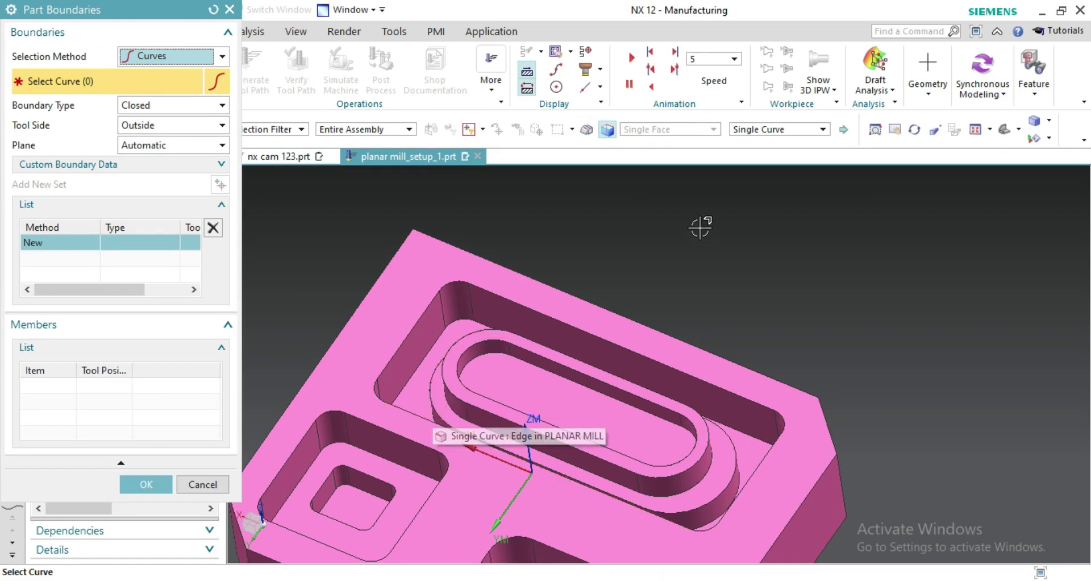
click(740, 130)
click(757, 168)
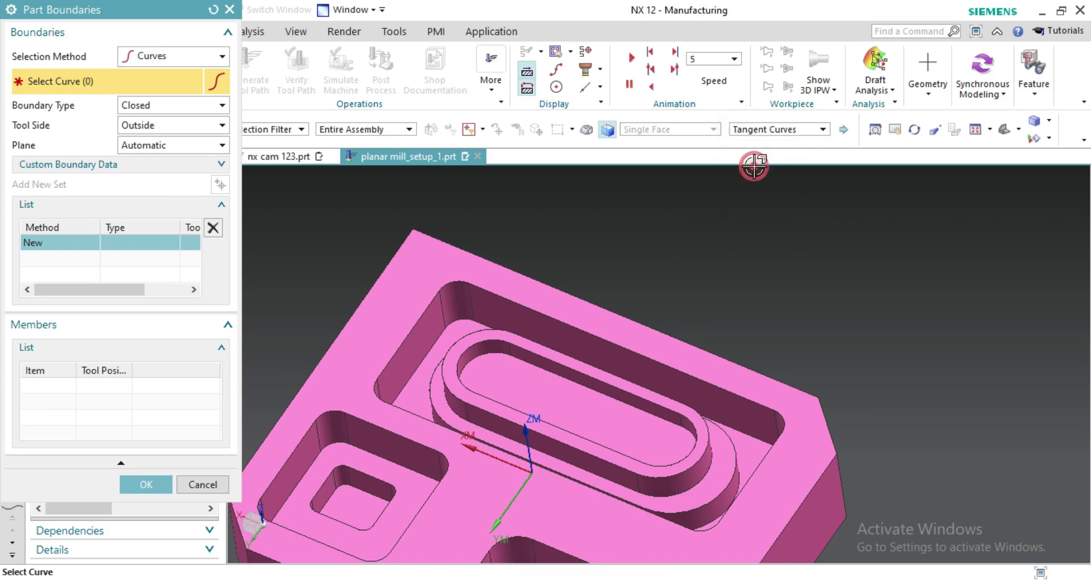
click(430, 394)
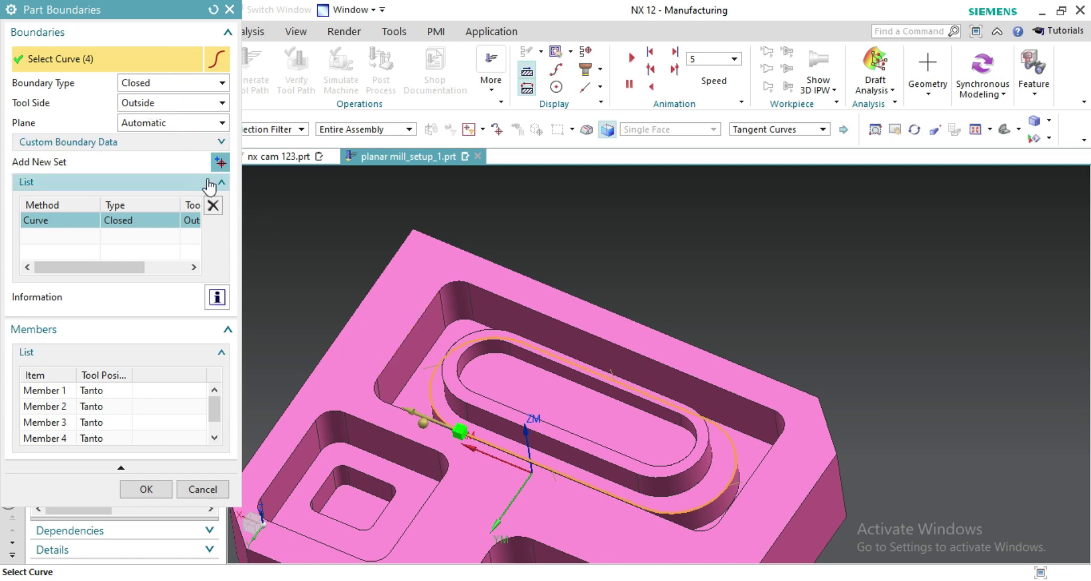
Step: Add the large pocket's top edge as a second closed part boundary, tool side Inside, with its plane specified on the island's step face
click(220, 162)
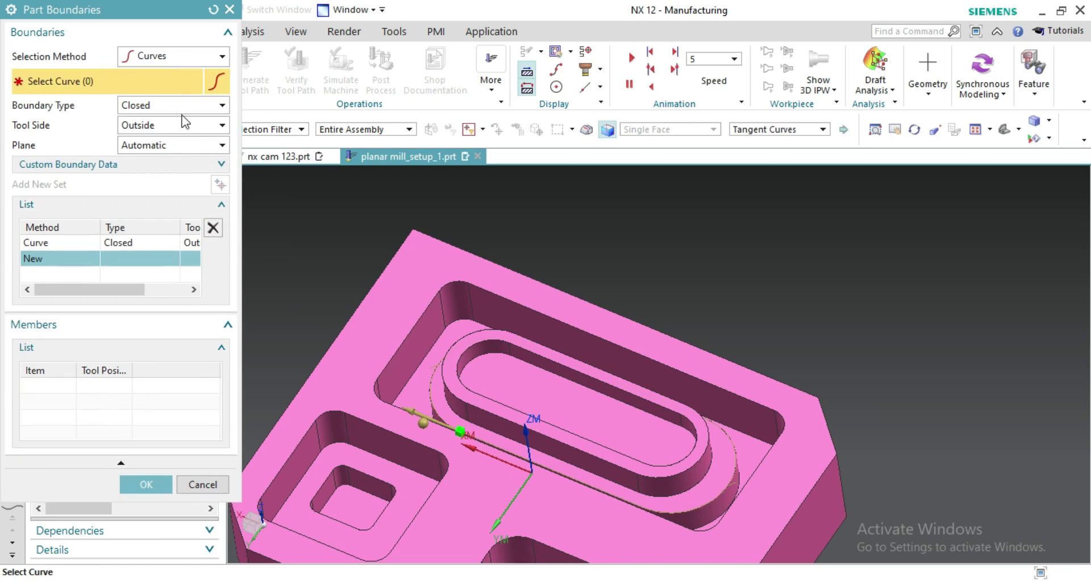
click(404, 344)
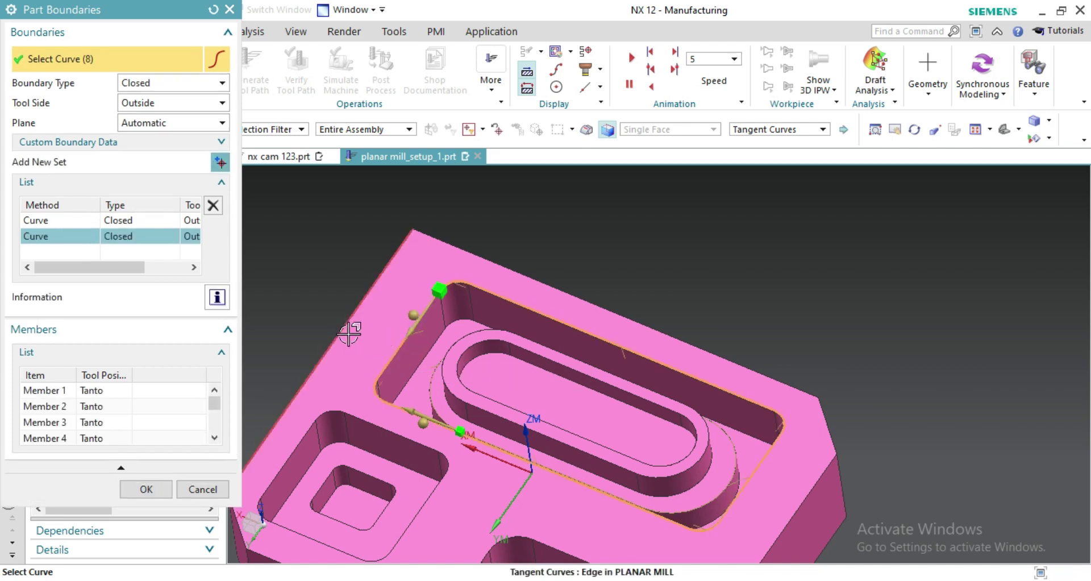
click(189, 103)
click(181, 120)
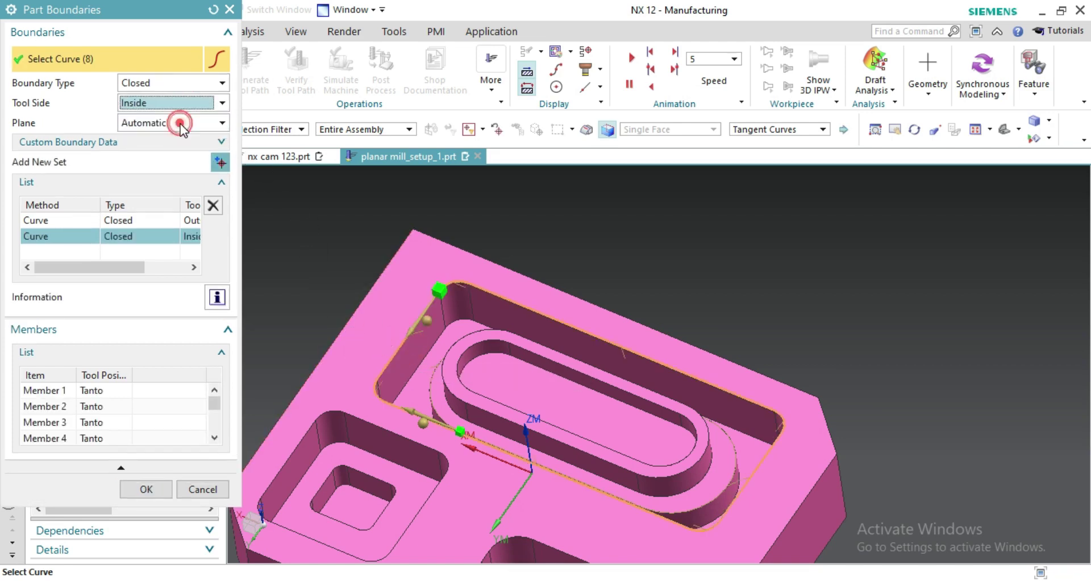
click(180, 124)
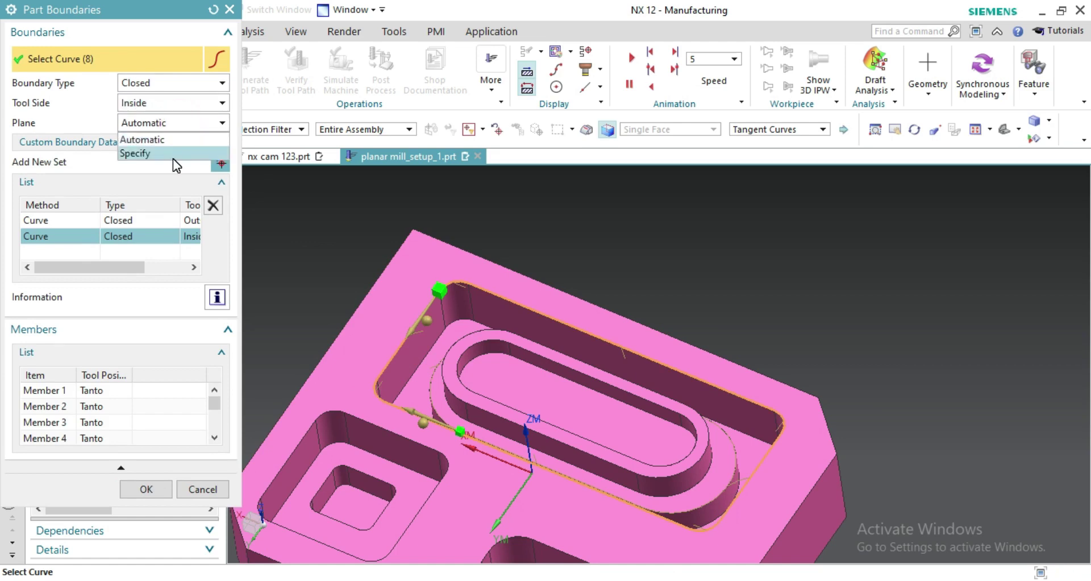
click(173, 157)
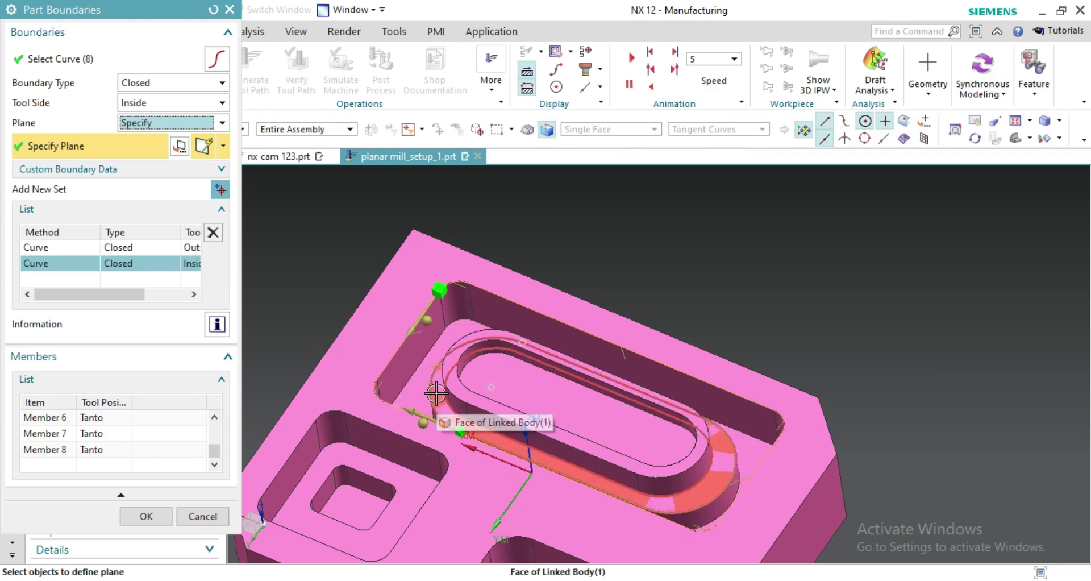
click(436, 392)
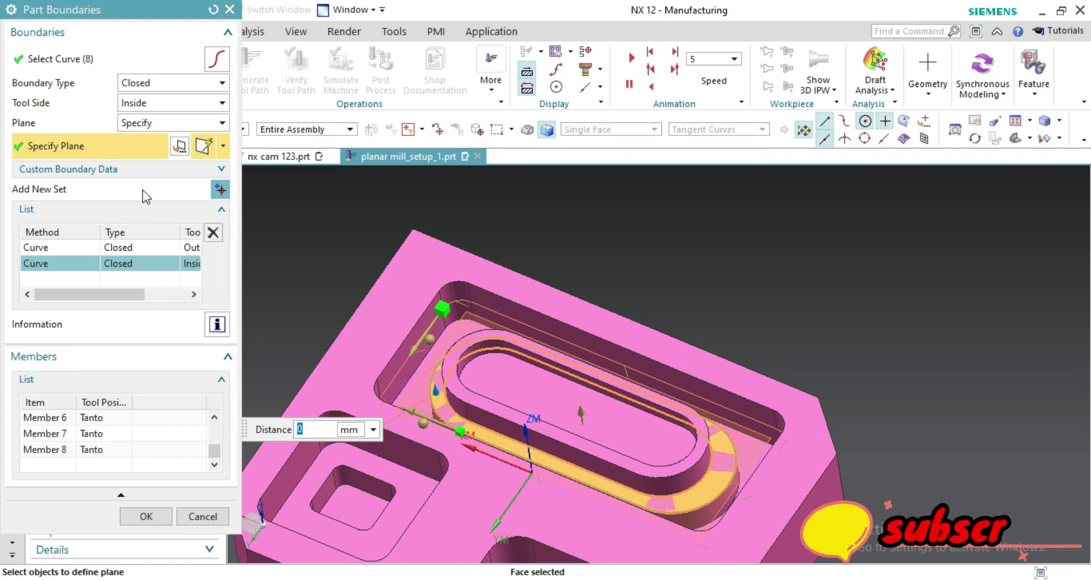
click(147, 516)
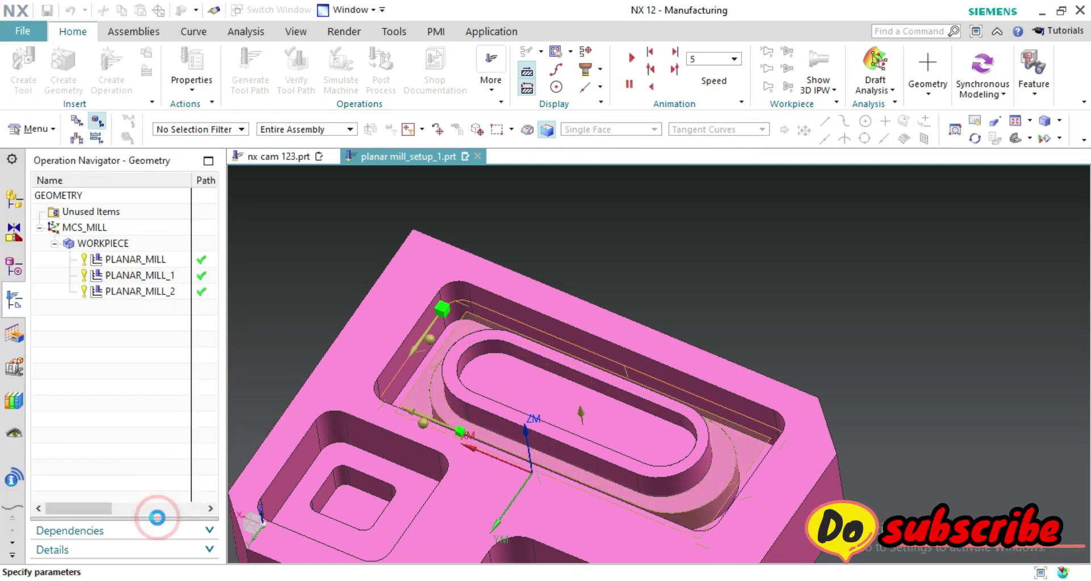
Step: Specify the large pocket's bottom face around the island as the operation's floor plane with zero offset
double_click(104, 258)
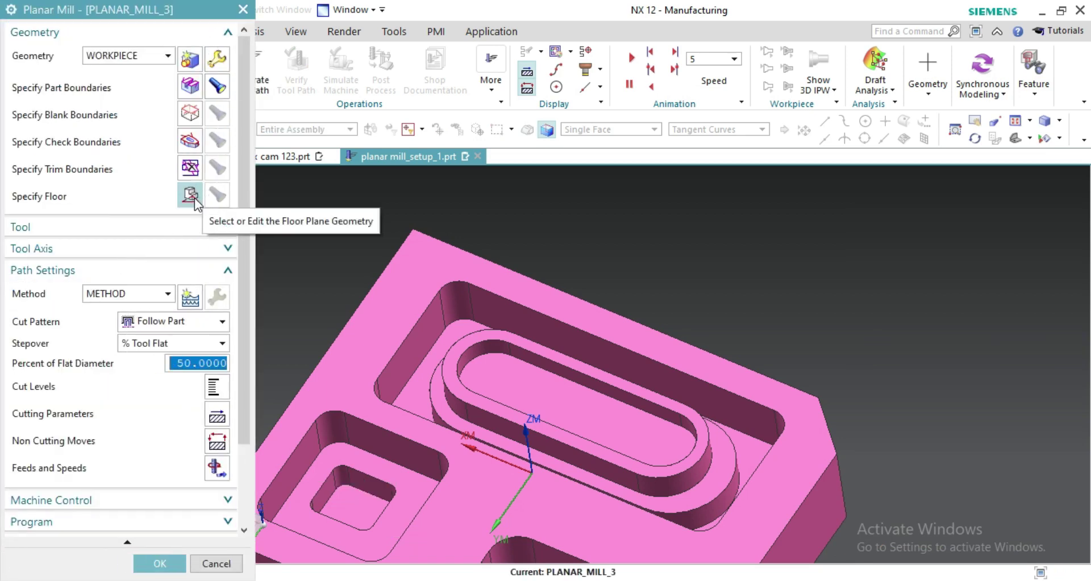
click(190, 194)
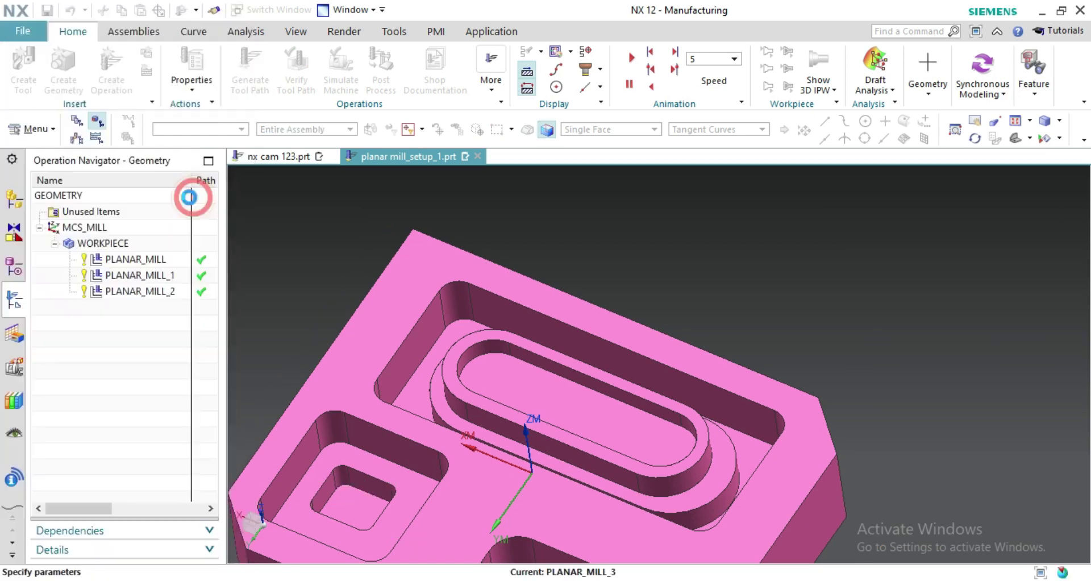
click(411, 391)
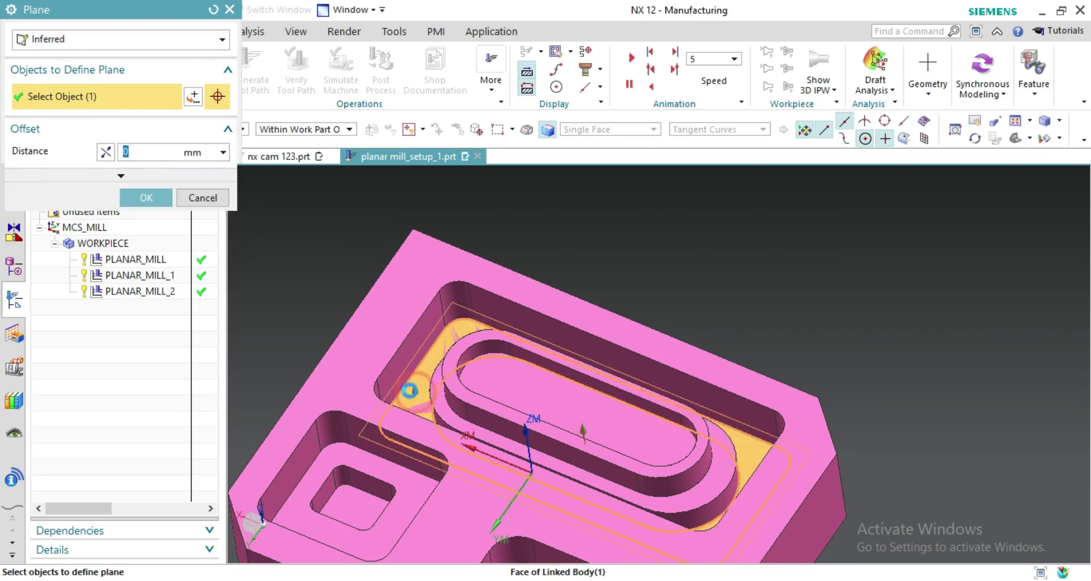
click(166, 199)
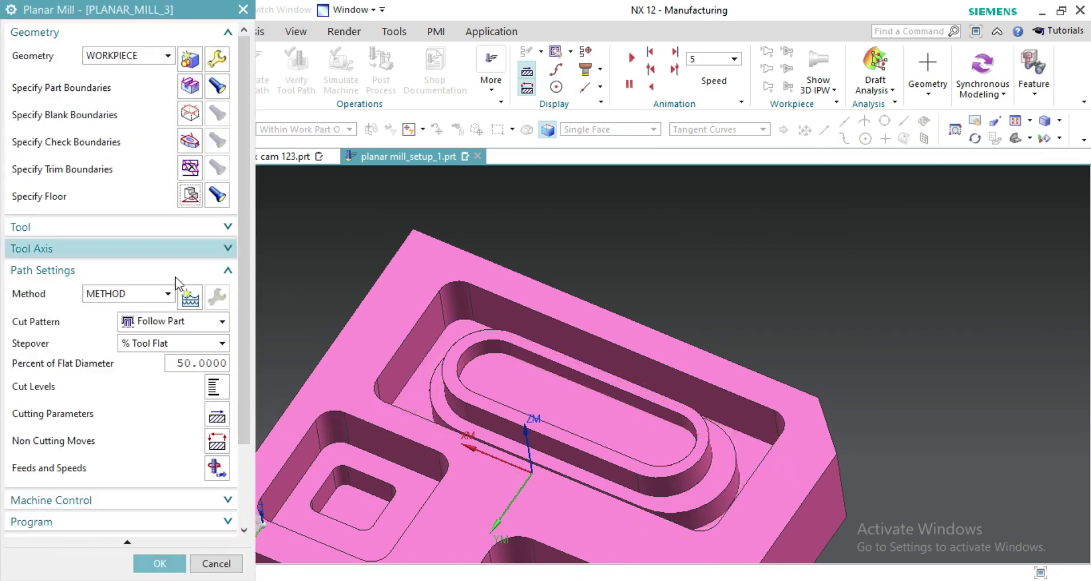
Step: Assign the MILL_2 tool to the operation and set its cut pattern to Follow Periphery
click(173, 226)
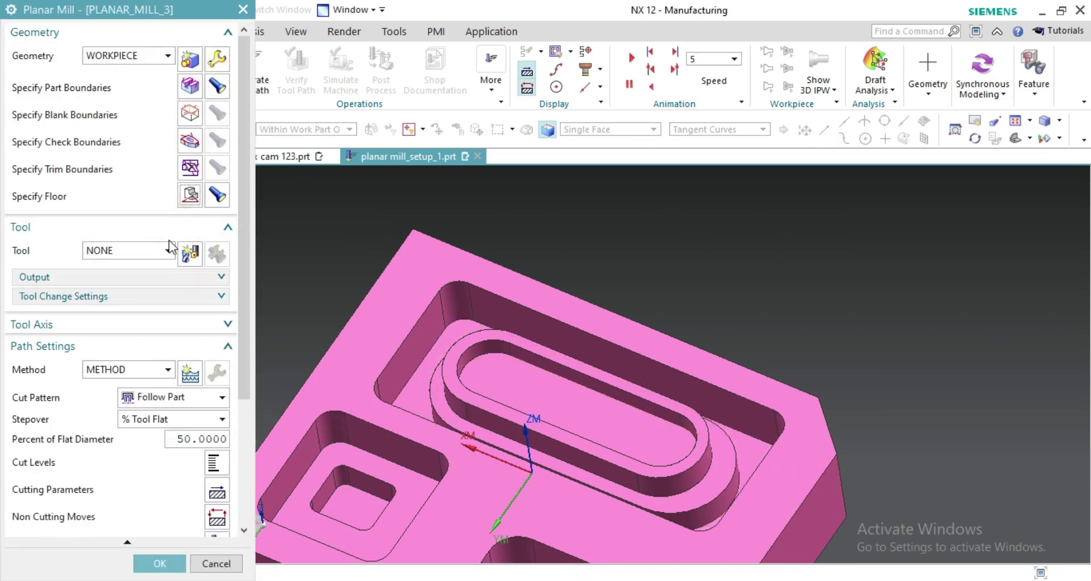
click(169, 250)
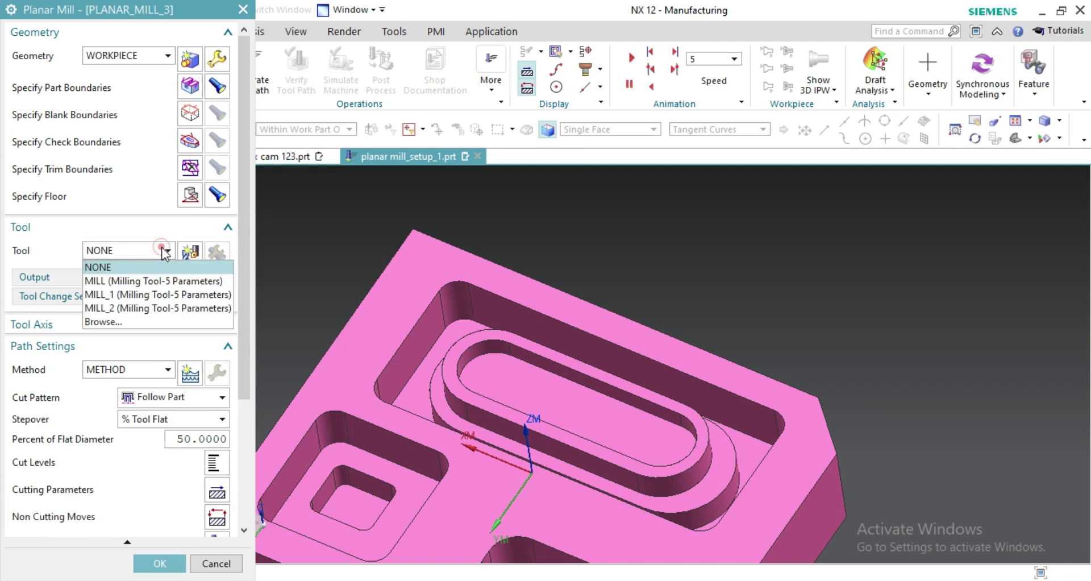
click(145, 312)
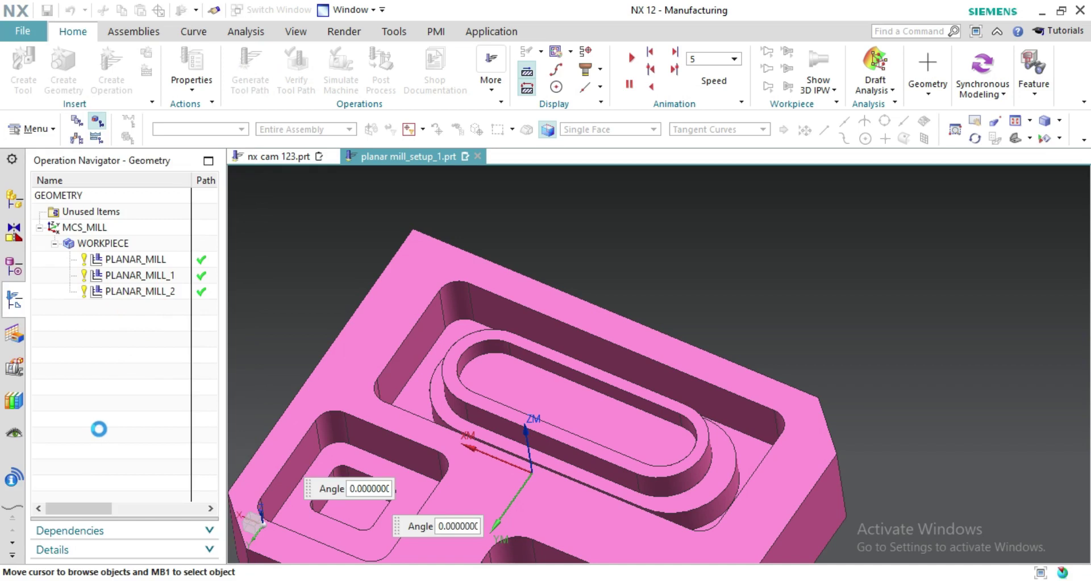
click(146, 324)
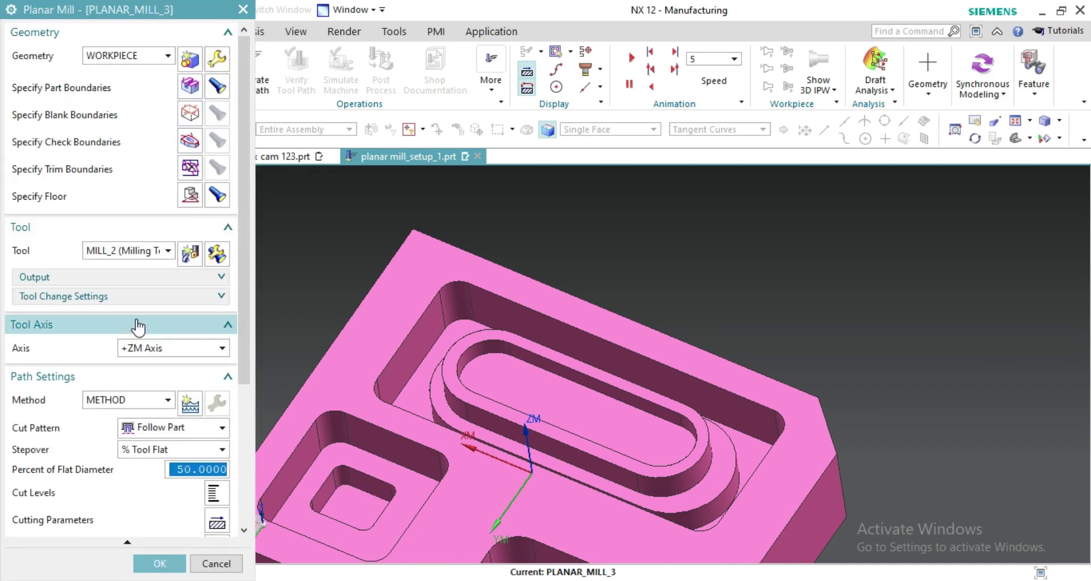
click(138, 325)
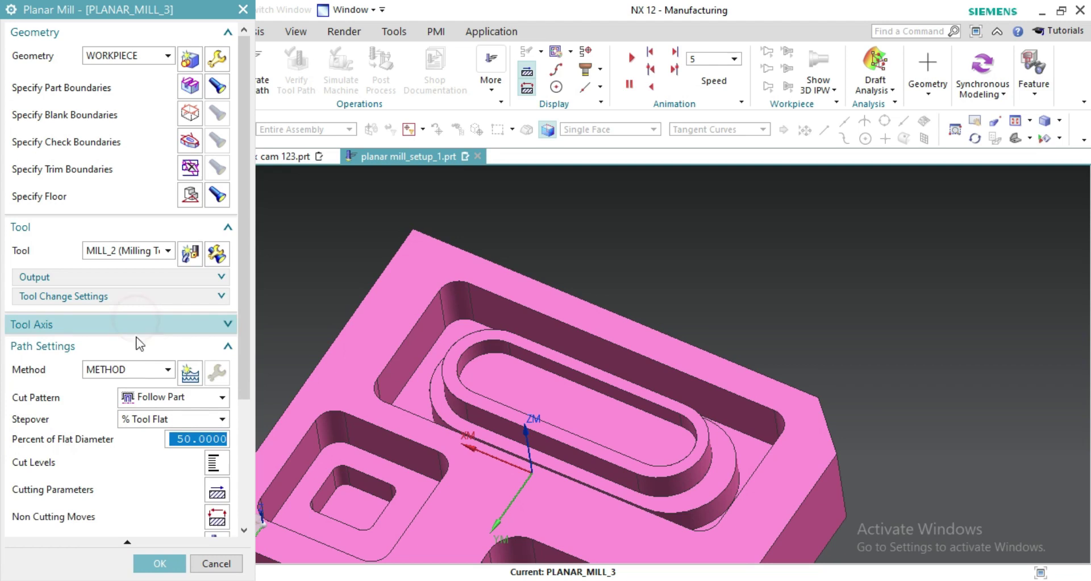
click(181, 403)
click(192, 430)
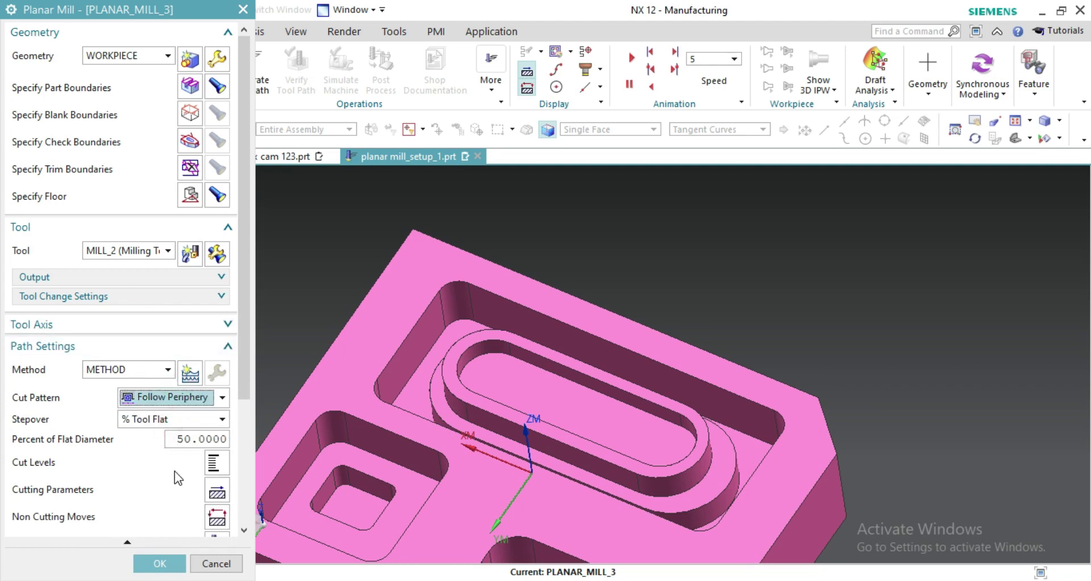
Step: Set constant cut levels with a common depth per cut of 2 mm and generate the tool path around the island
scroll(175, 470, down, 3)
click(217, 369)
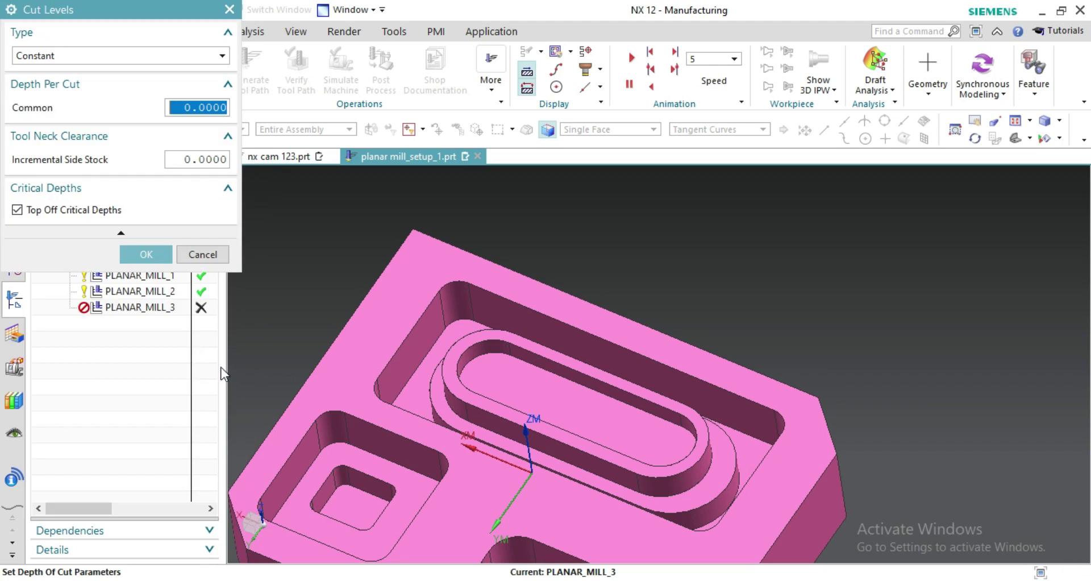
text(2)
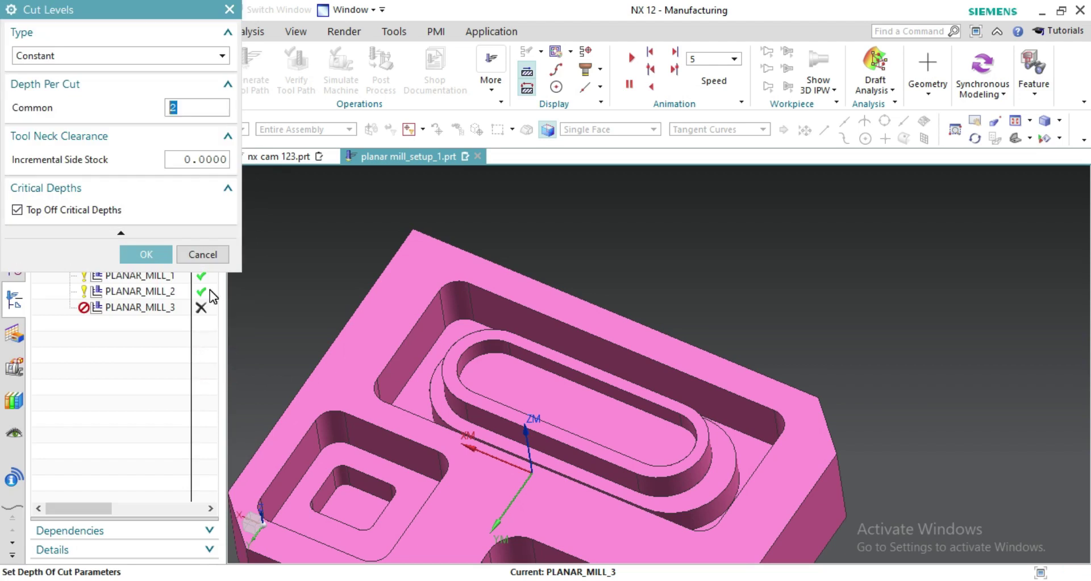
click(165, 258)
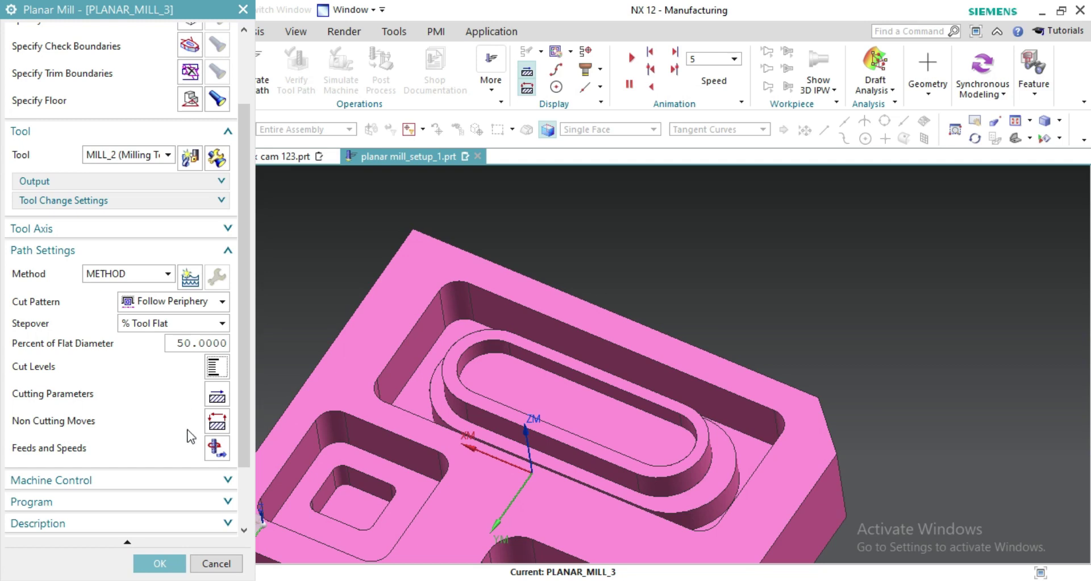
scroll(192, 404, down, 3)
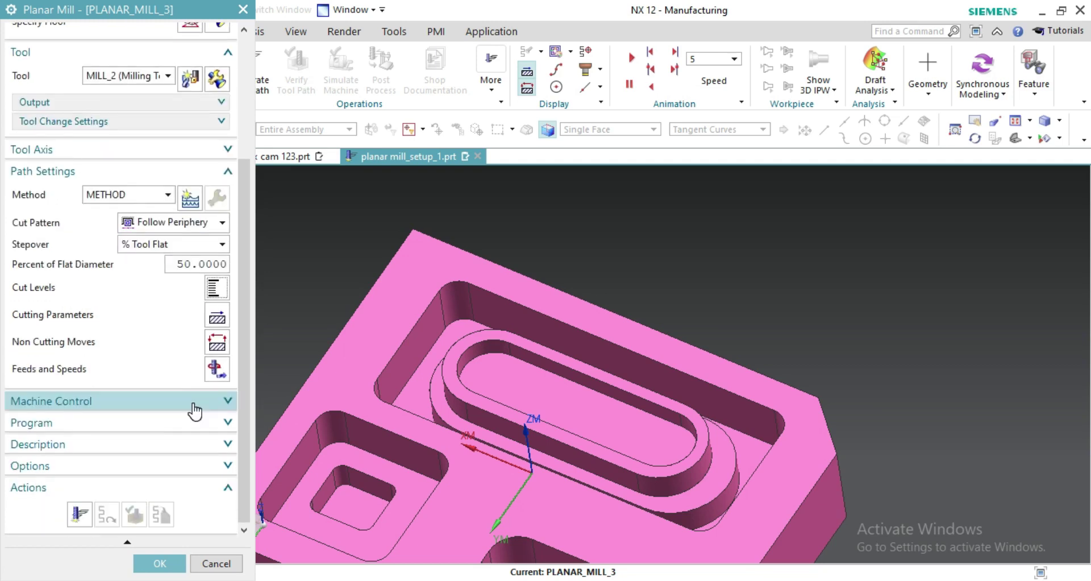
click(79, 515)
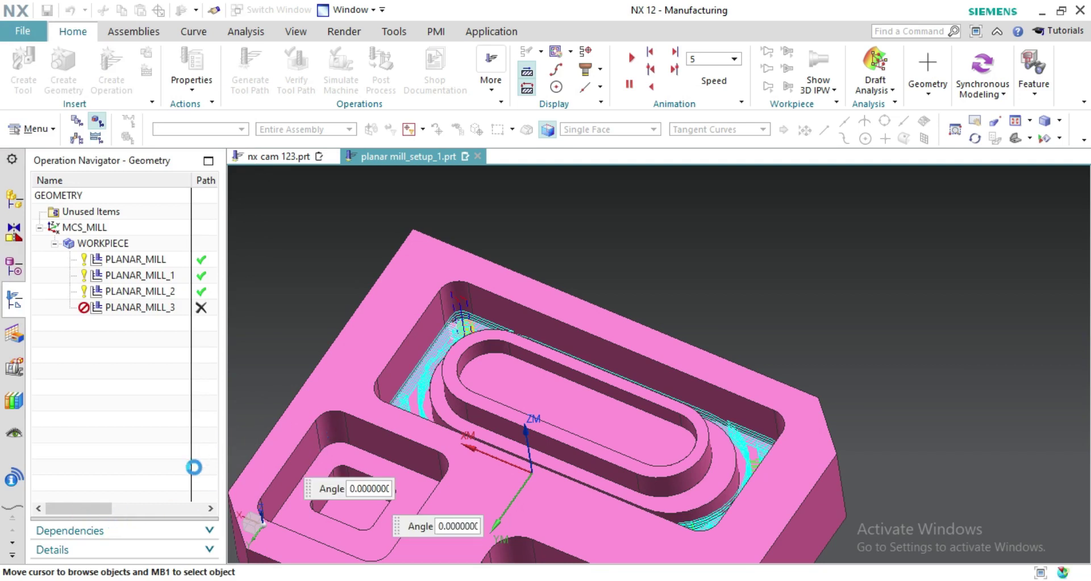
scroll(147, 428, down, 5)
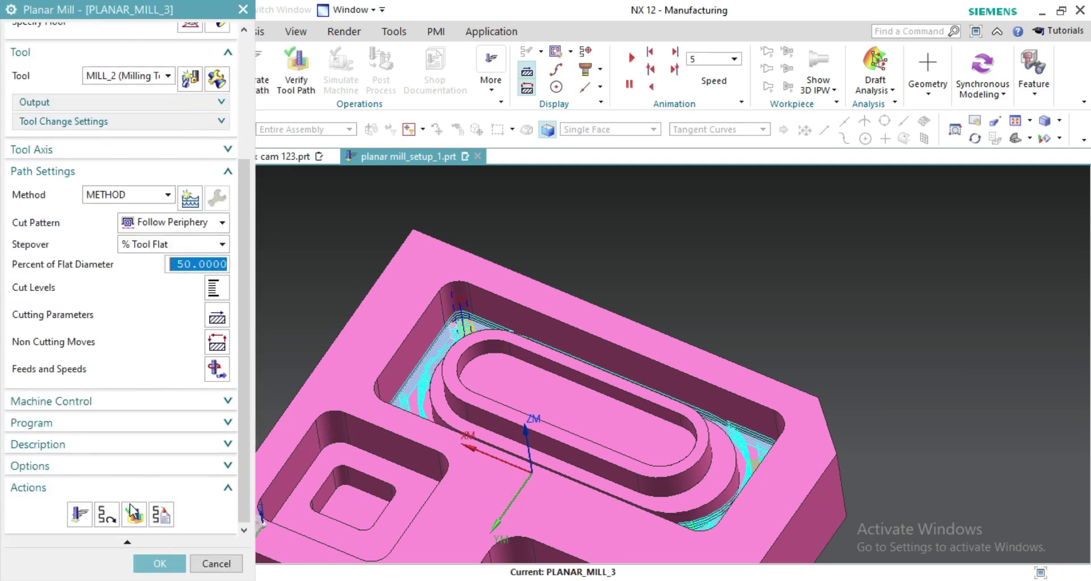
Step: Play the 3D Dynamic simulation of the tool path around the island, close the visualization, and accept the operation
click(134, 513)
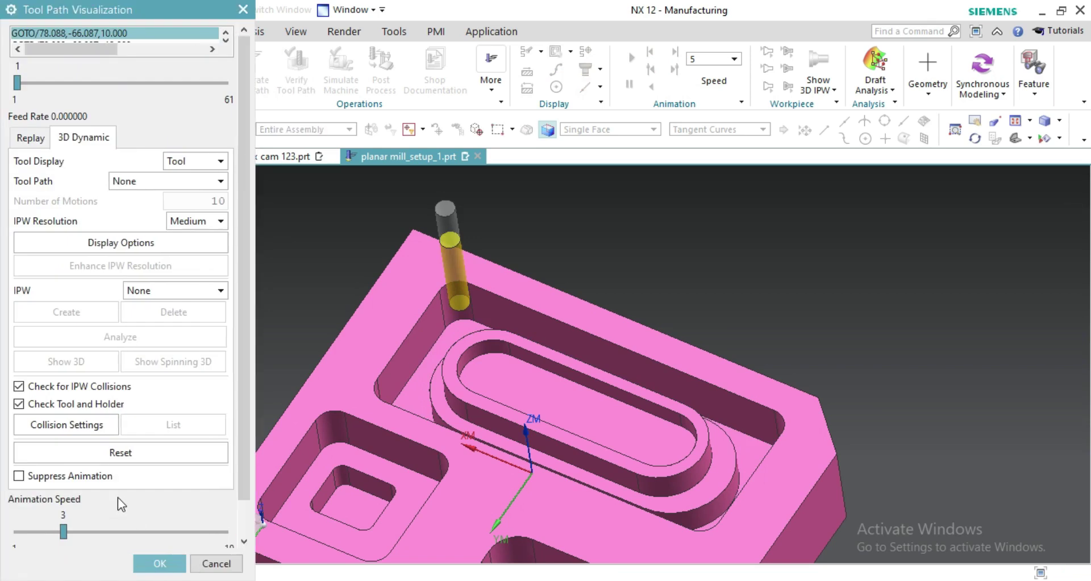
scroll(248, 495, down, 2)
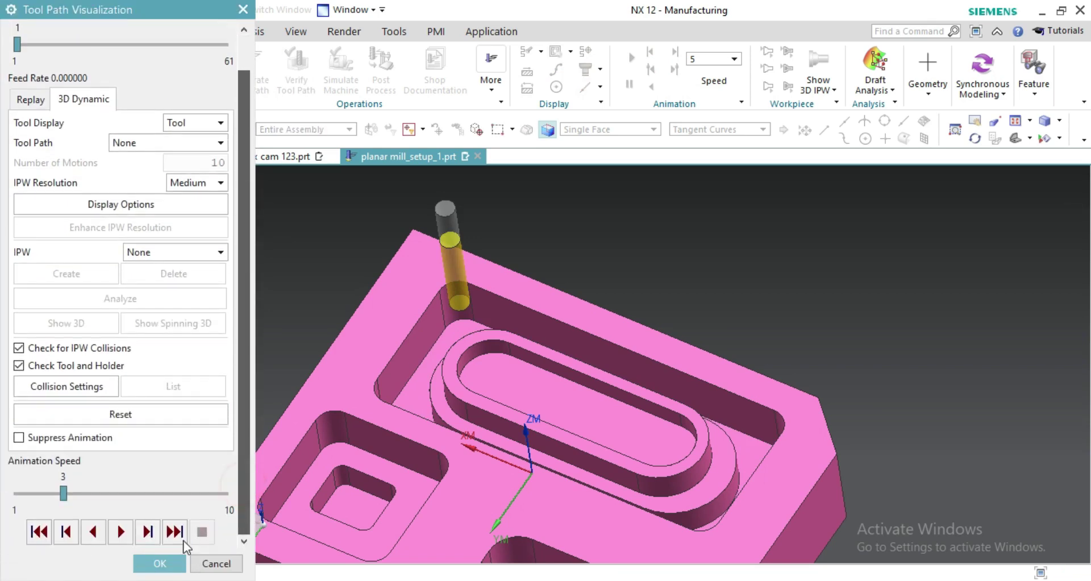
click(123, 532)
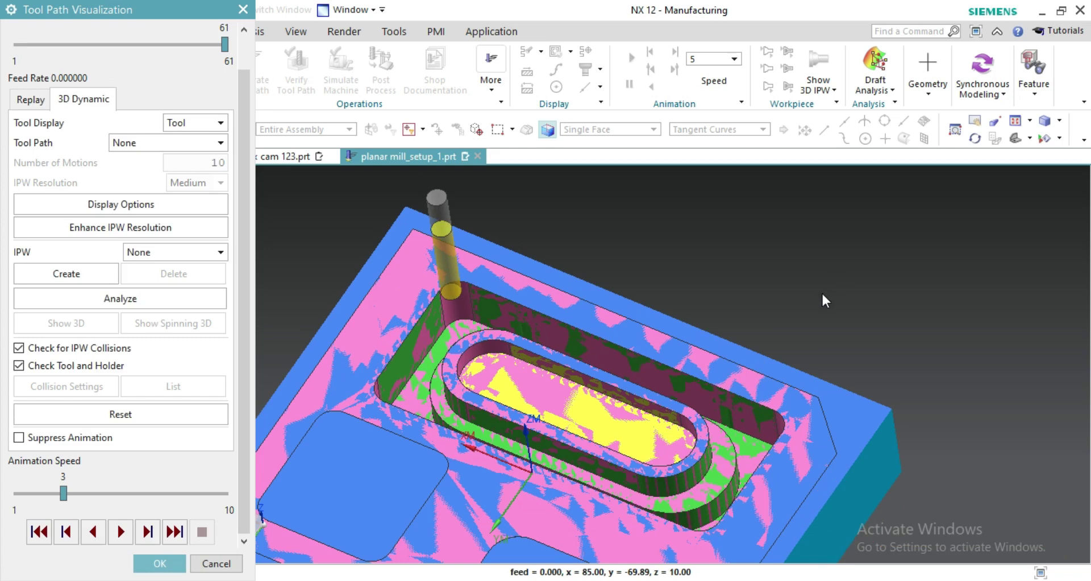
middle_click(839, 285)
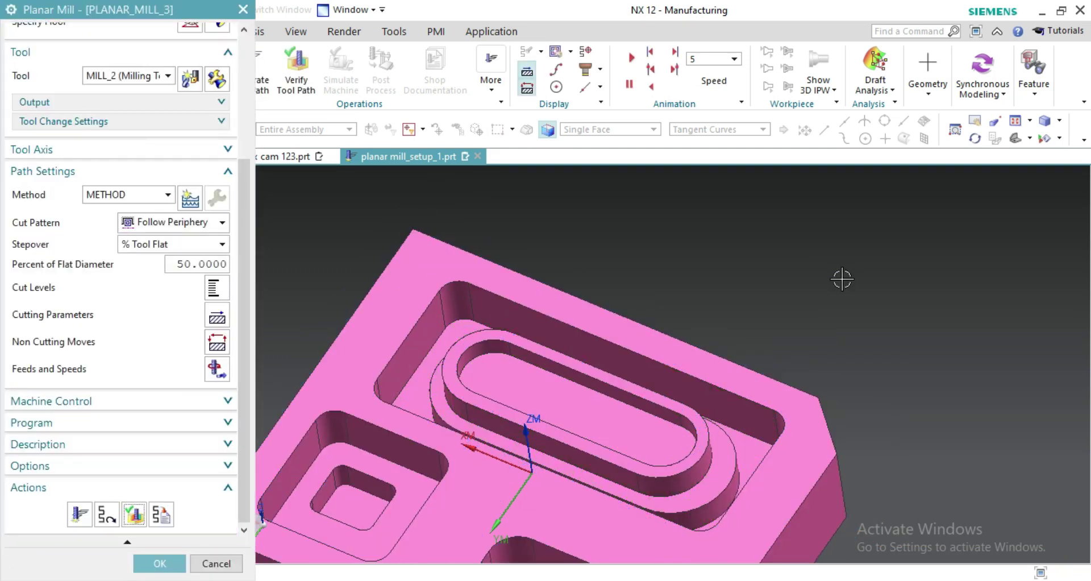
mouse_move(848, 276)
middle_down()
mouse_move(828, 298)
mouse_move(847, 285)
middle_up()
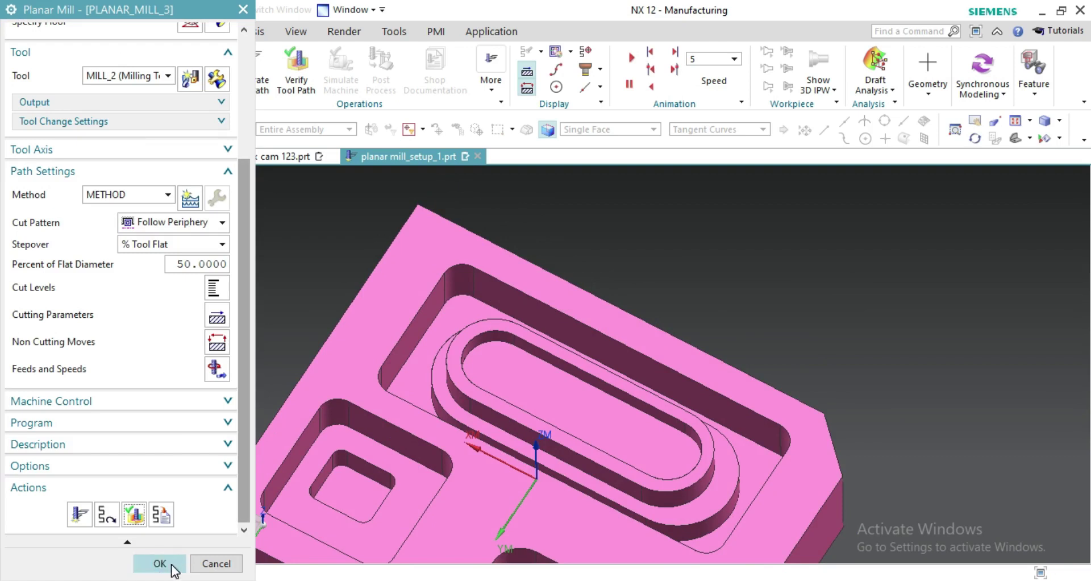
click(160, 563)
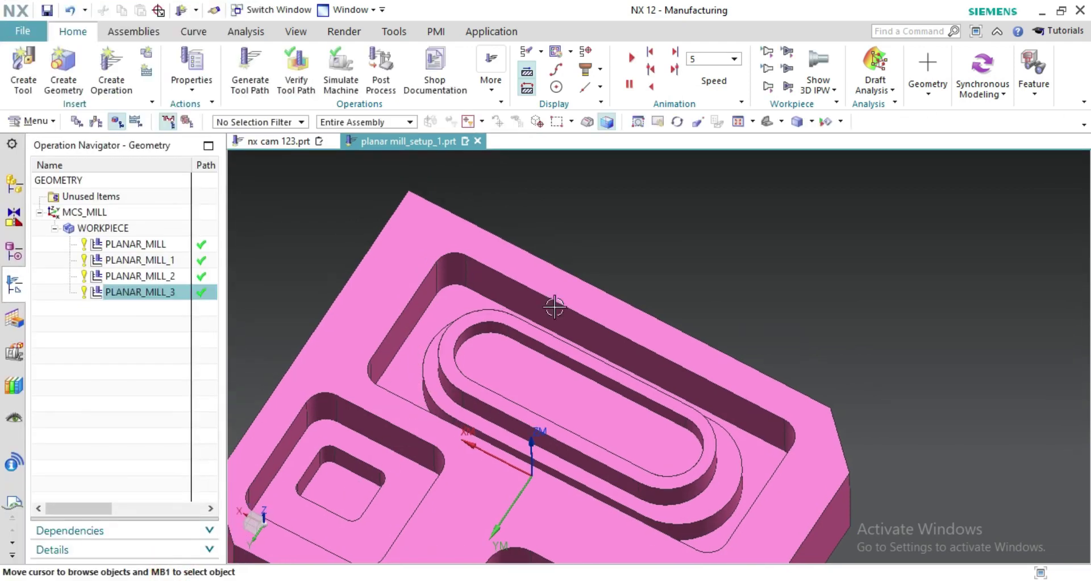